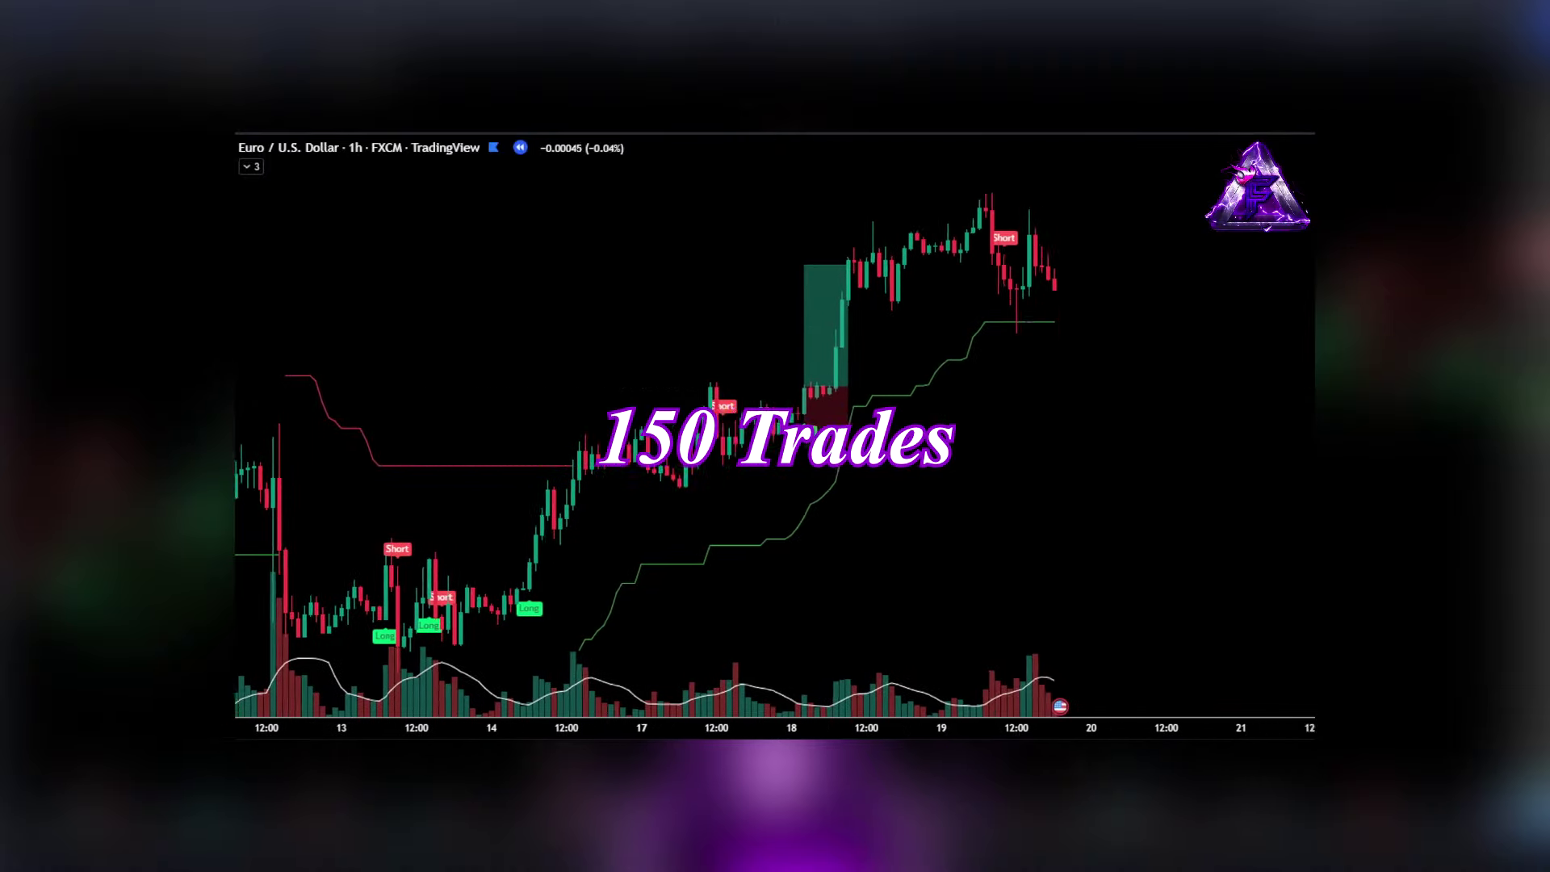
Place two short positions at the latest candles, stretching the first one's target to 1:2.
{"action": "left_click", "coordinate": [1055, 353]}
{"action": "left_click_drag", "start_coordinate": [1063, 443], "coordinate": [1143, 571]}
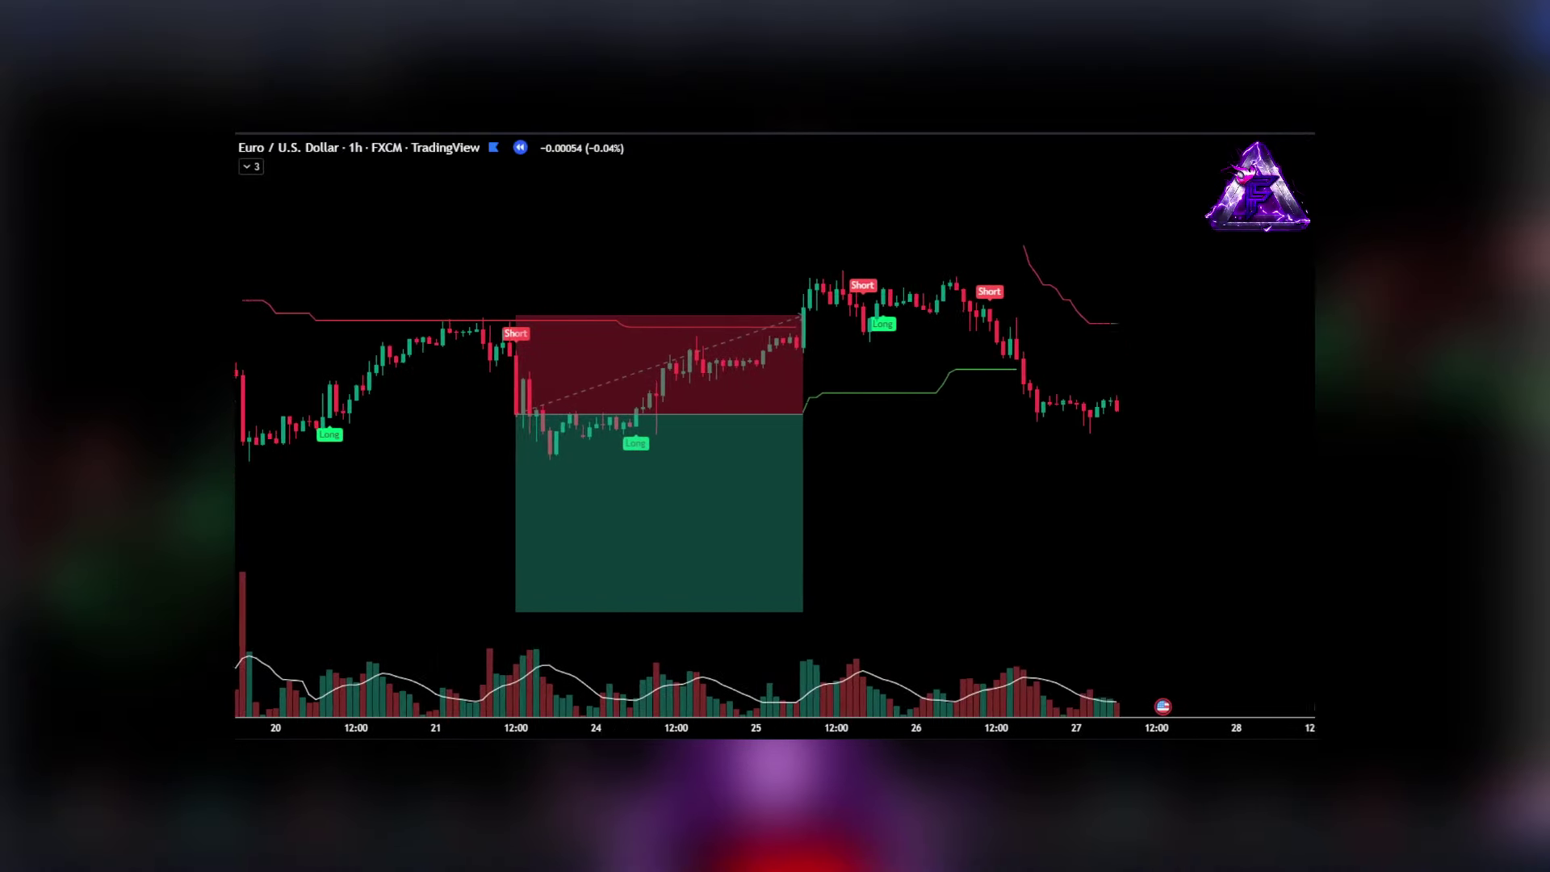
{"action": "left_click", "coordinate": [1050, 423]}
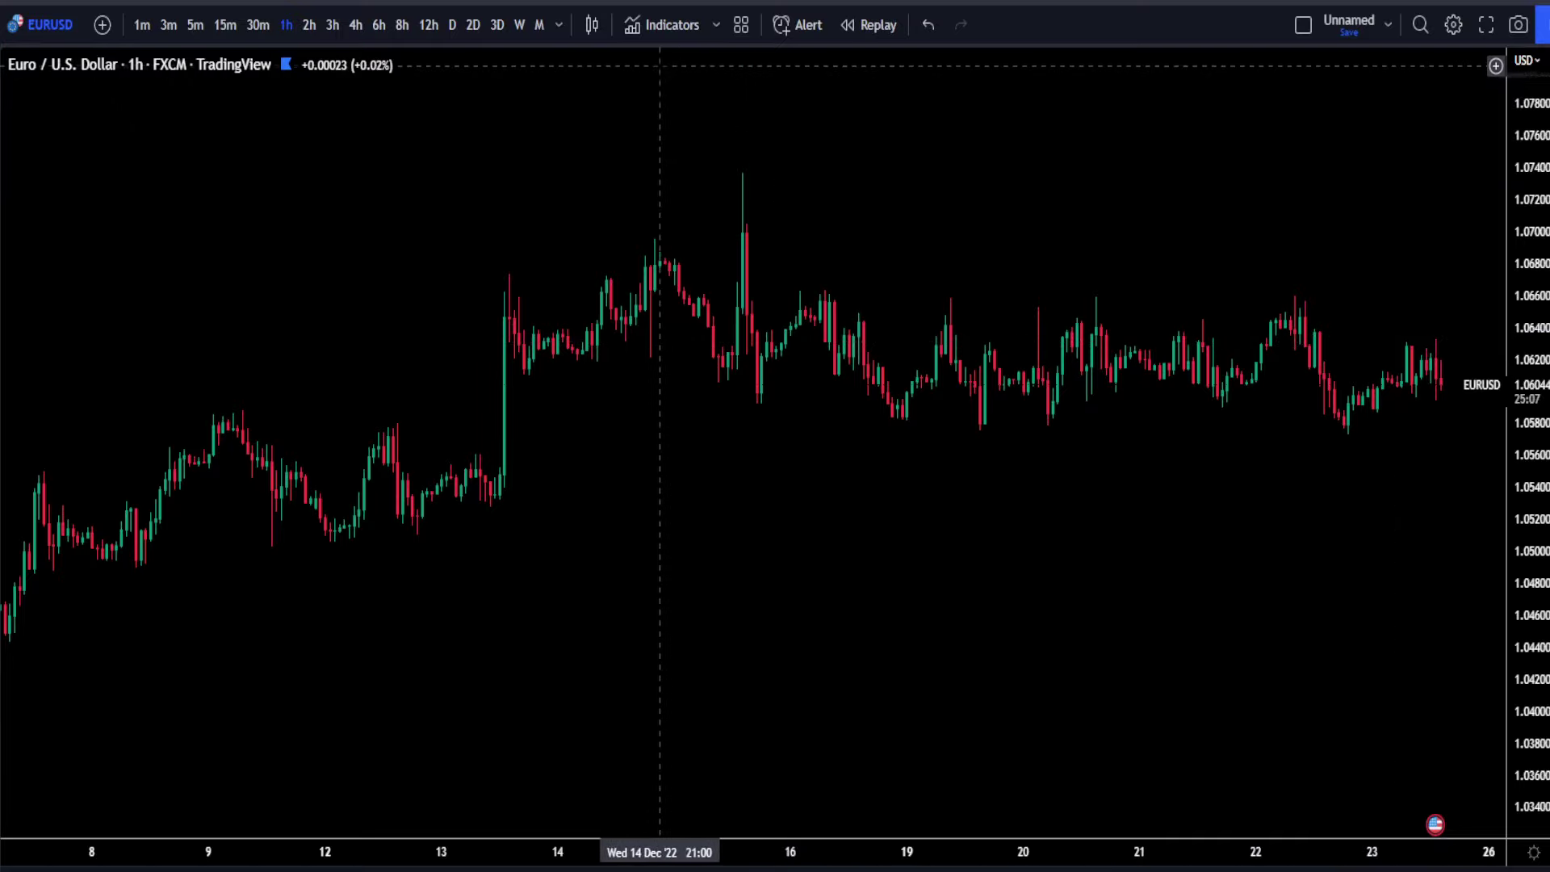
Add the Twin Range Filter indicator to the chart.
{"action": "left_click", "coordinate": [662, 24]}
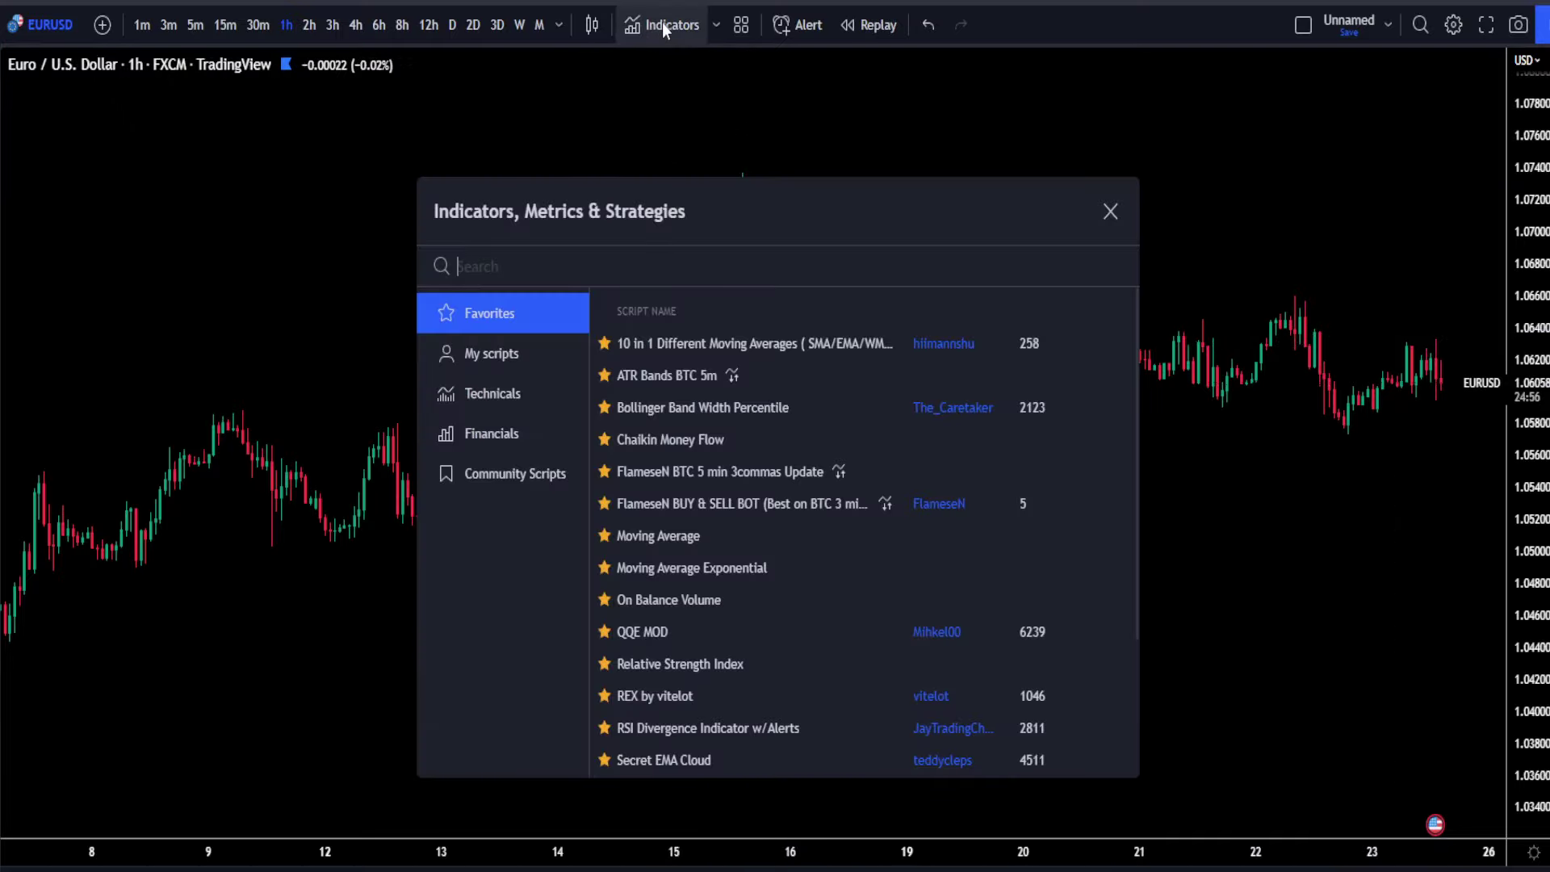
{"action": "type", "text": "twin range"}
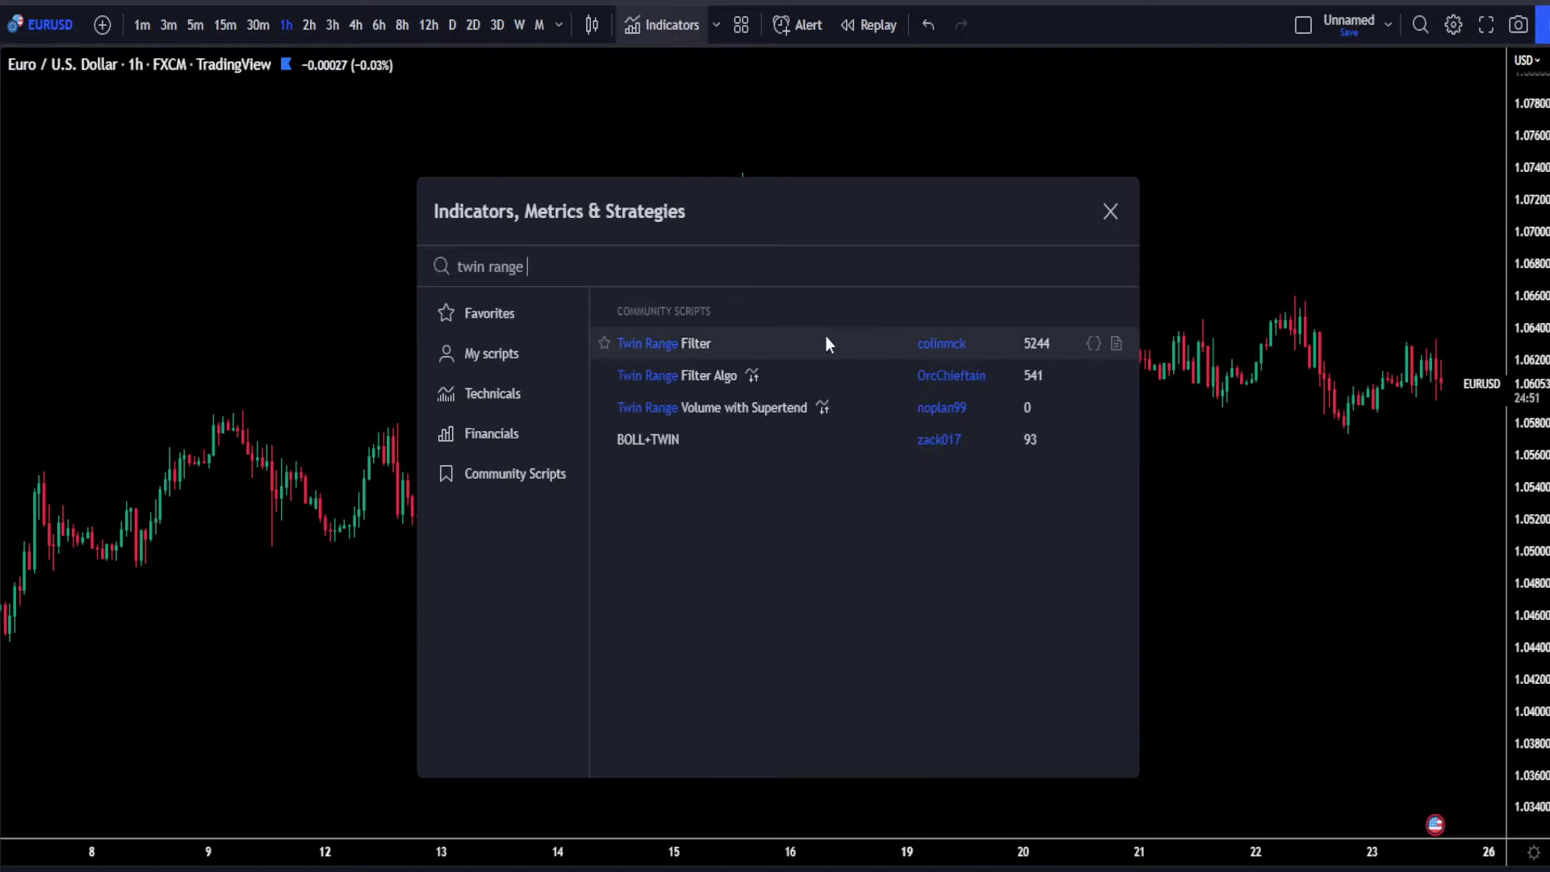
{"action": "left_click", "coordinate": [831, 341]}
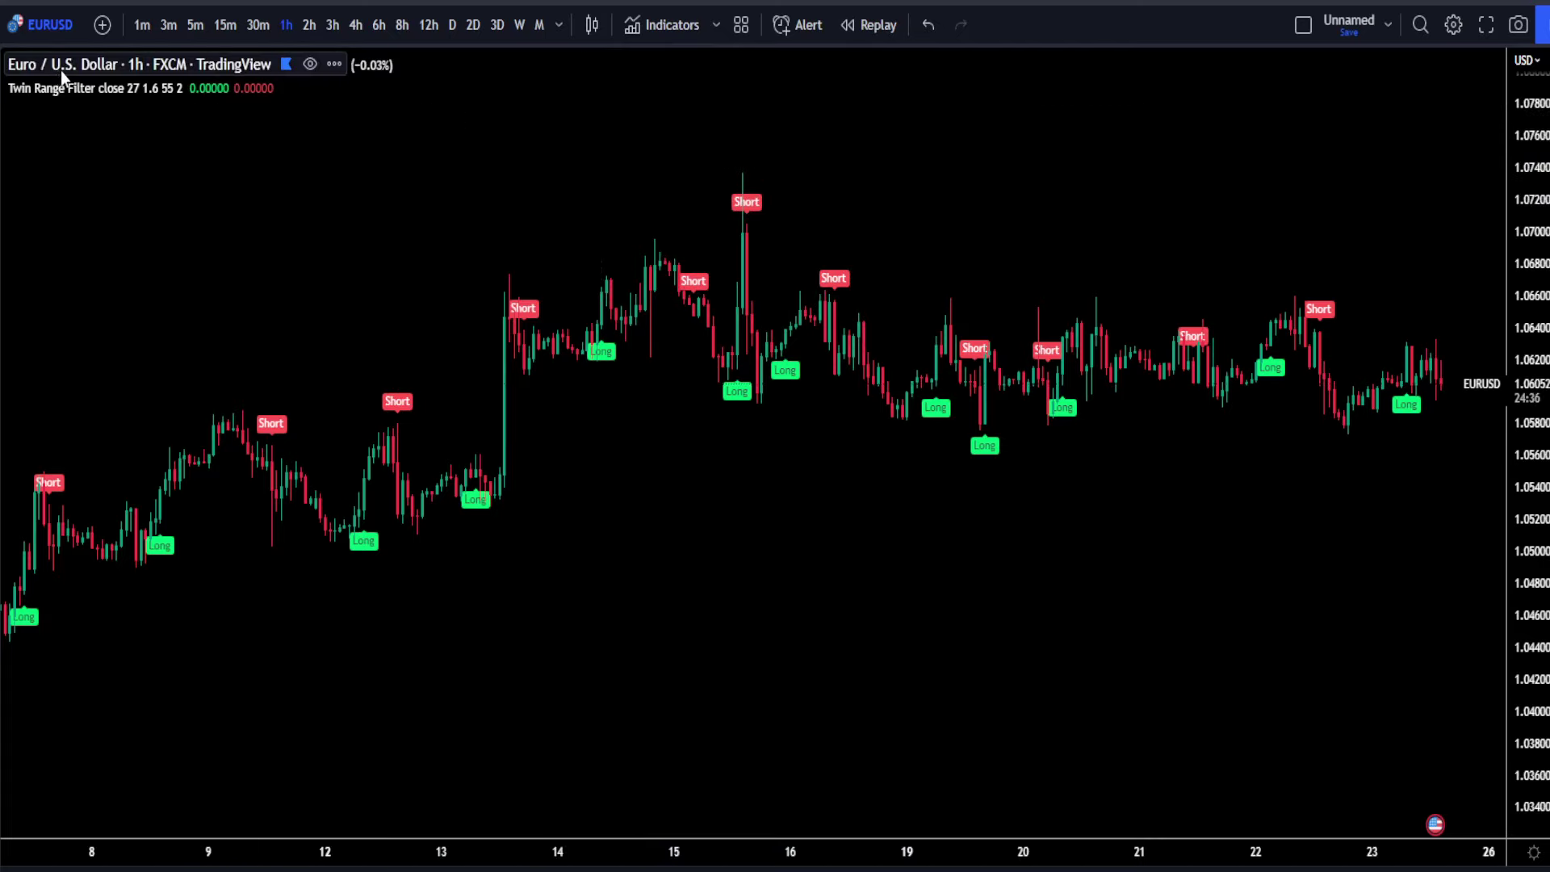
Clear the symbol search and close it, keeping EURUSD as the symbol.
{"action": "left_click", "coordinate": [50, 25]}
{"action": "key", "text": "BackSpace"}
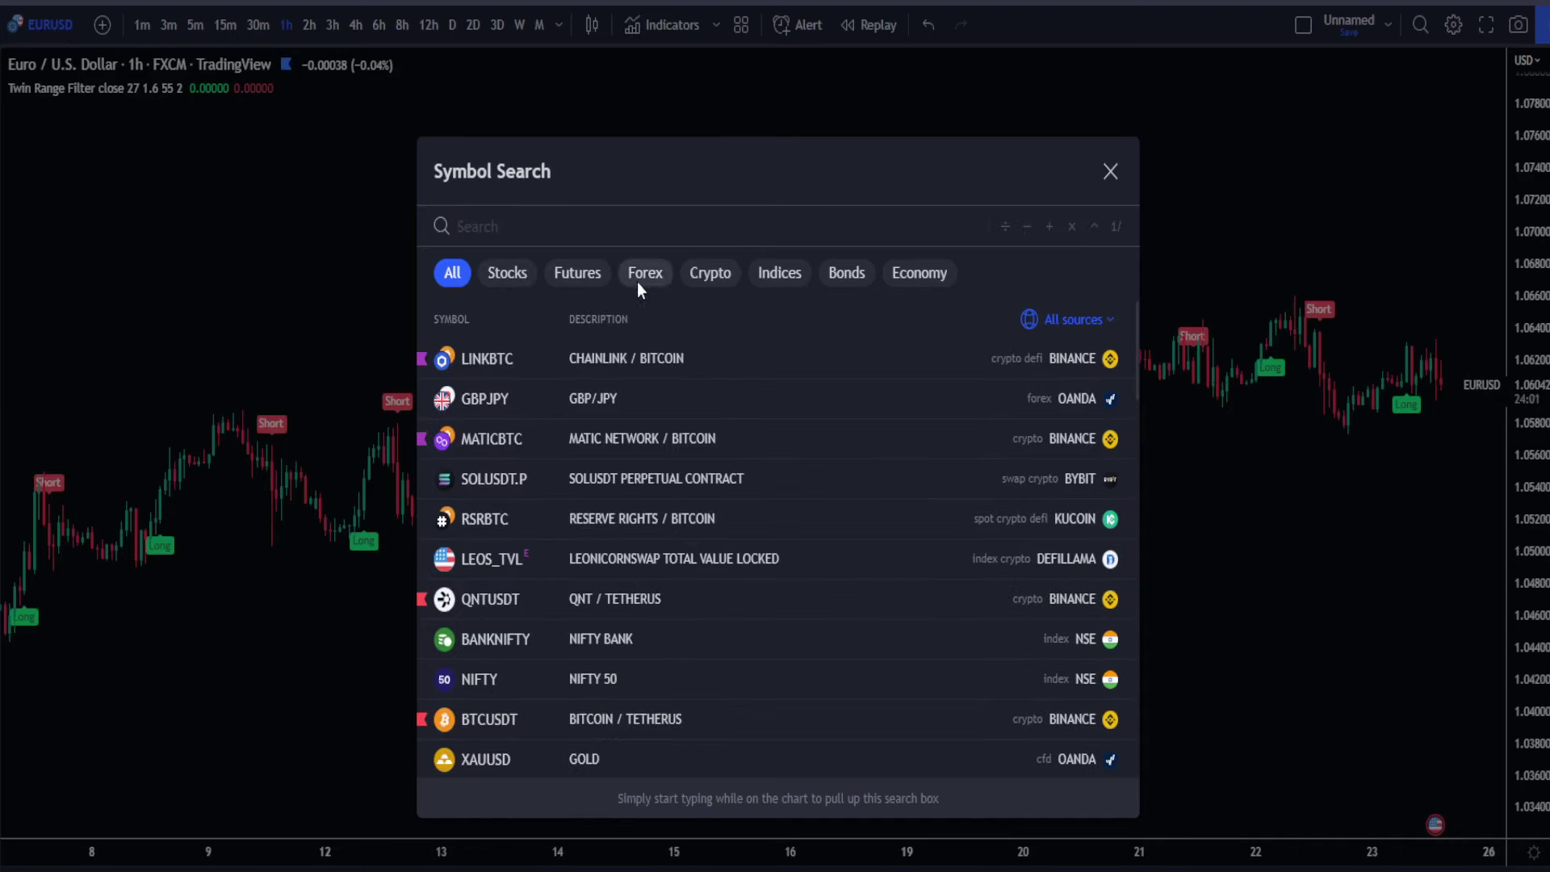
{"action": "key", "text": "Escape"}
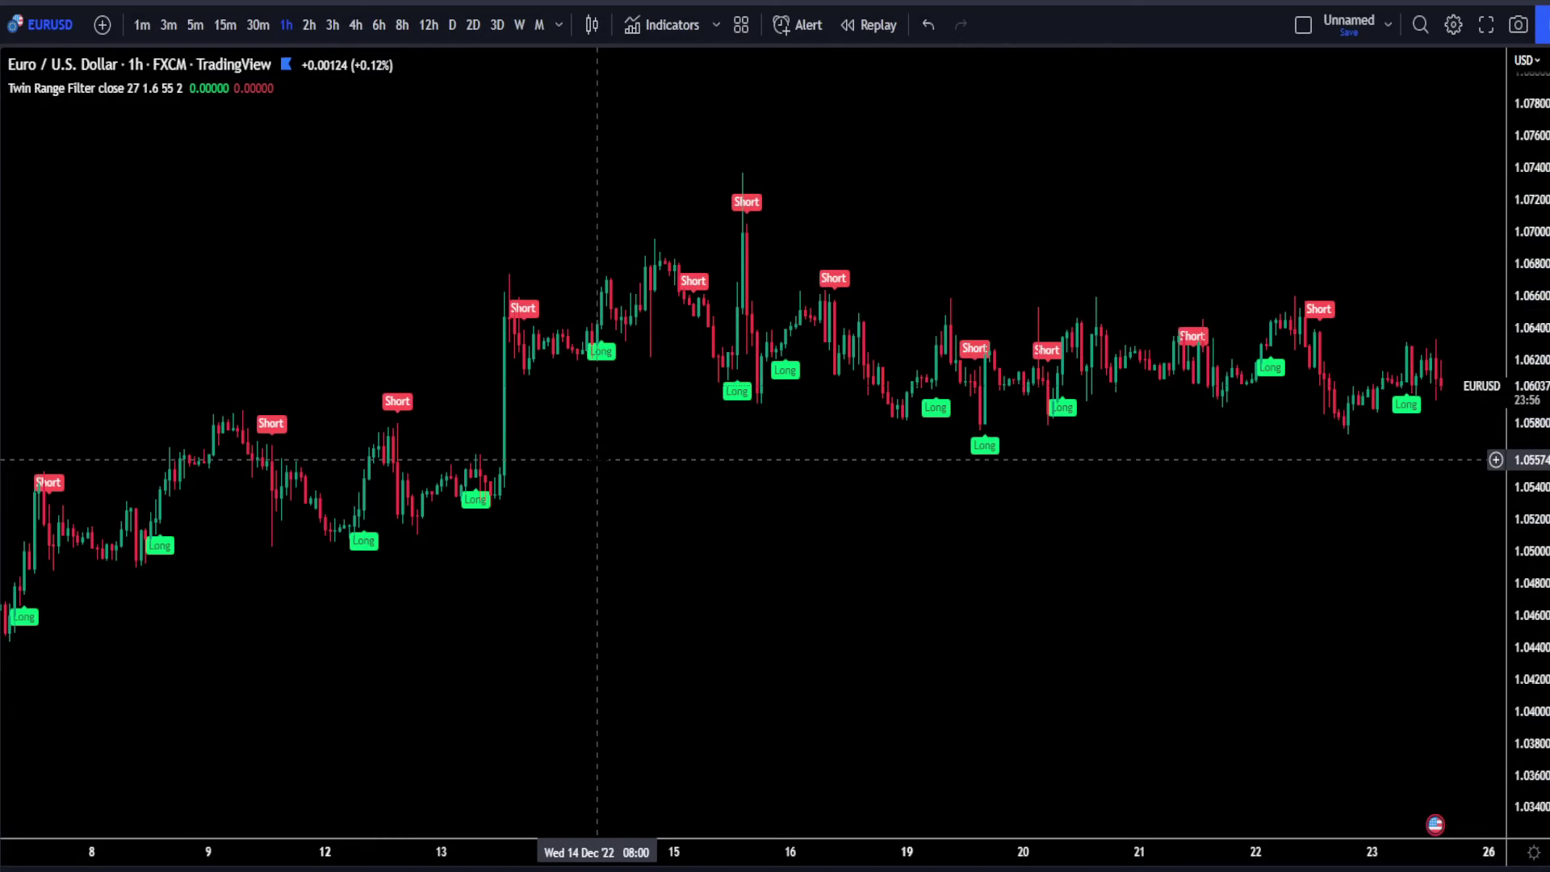
Change the Twin Range Filter's fast period from 27 to 25 and its fast range to 1.5.
{"action": "double_click", "coordinate": [740, 396]}
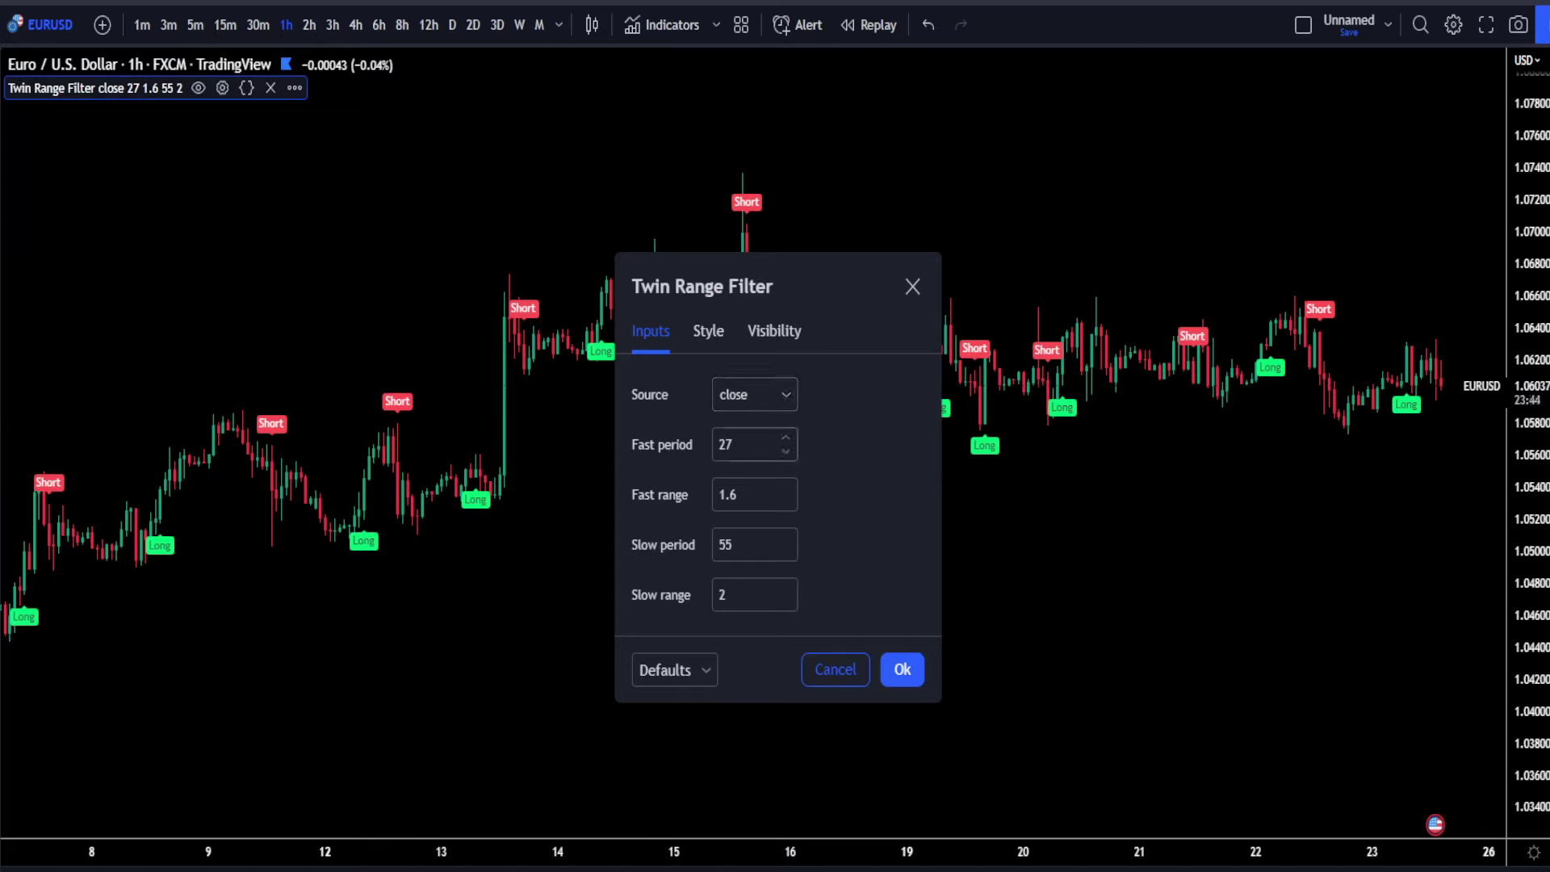
{"action": "type", "text": "25"}
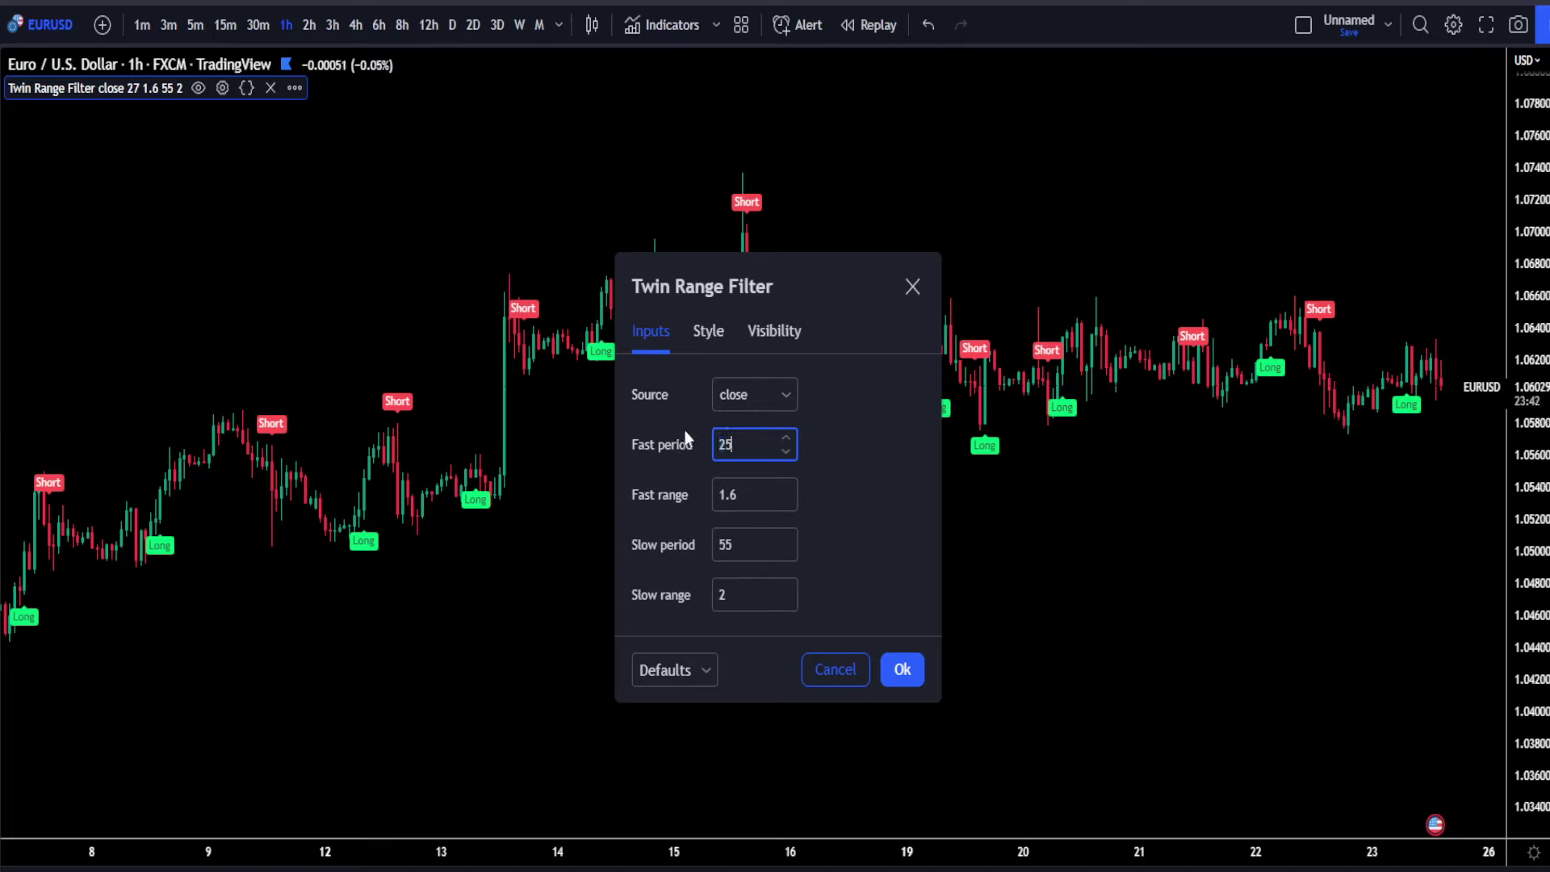
{"action": "left_click", "coordinate": [747, 494]}
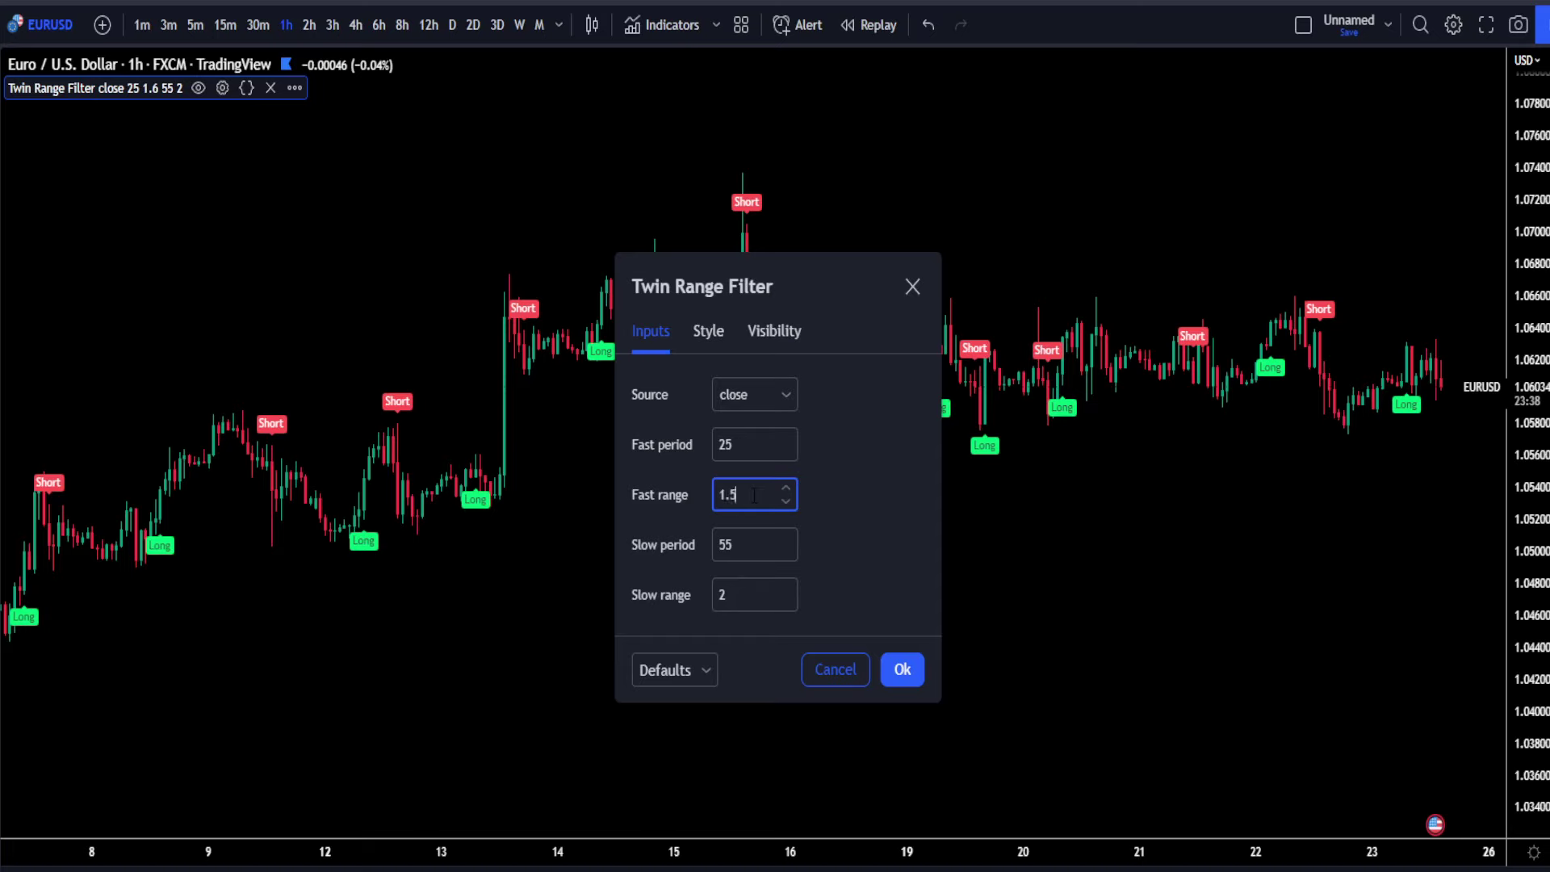
{"action": "key", "text": "Return"}
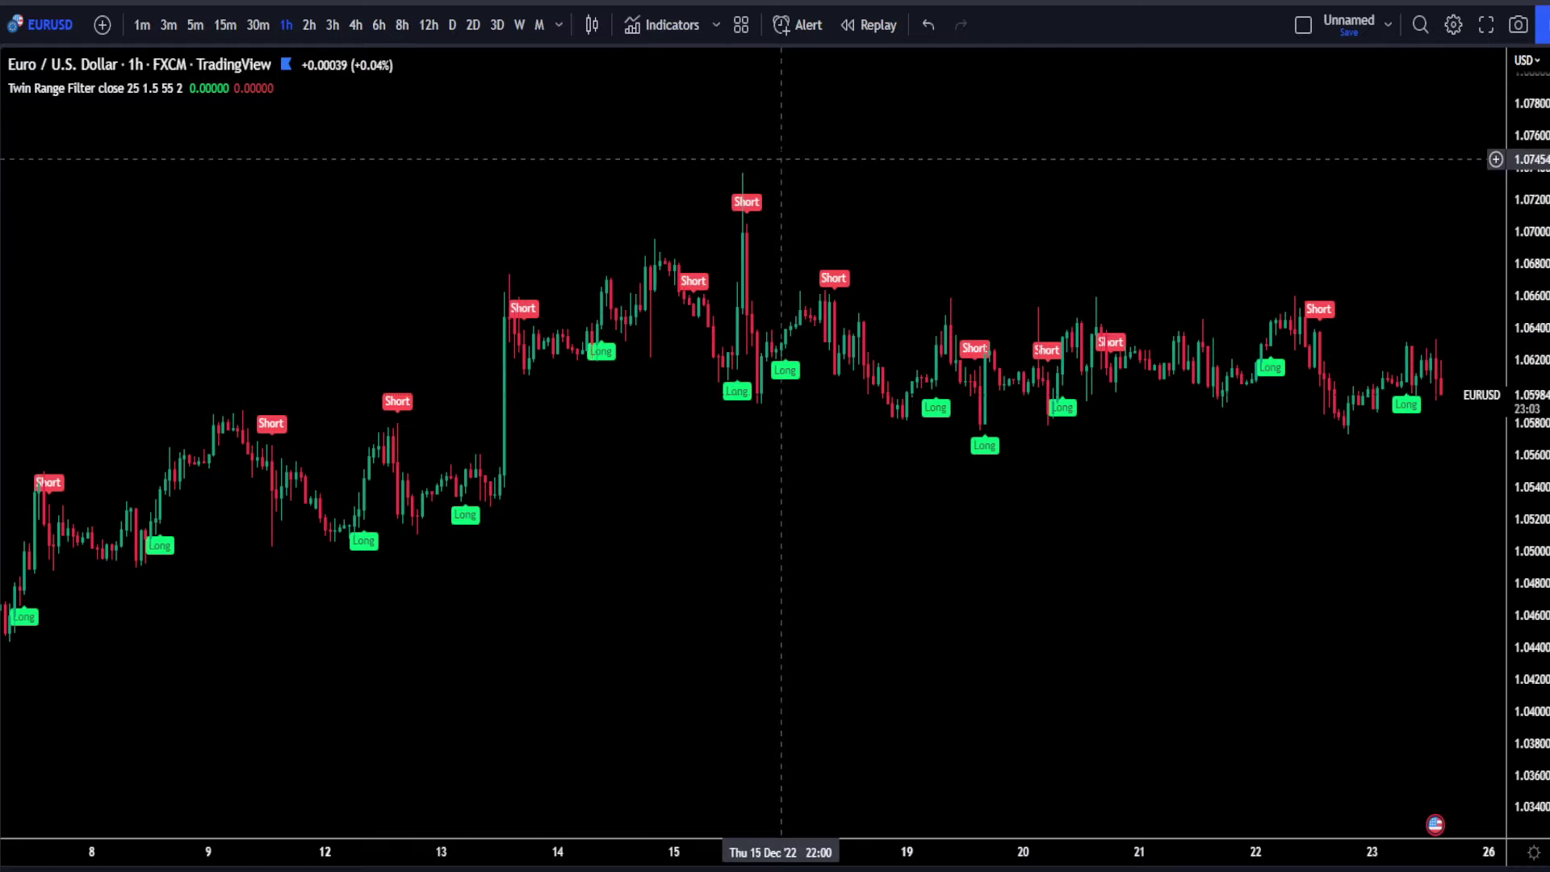
Add the Volume indicator below the price chart.
{"action": "left_click", "coordinate": [670, 25]}
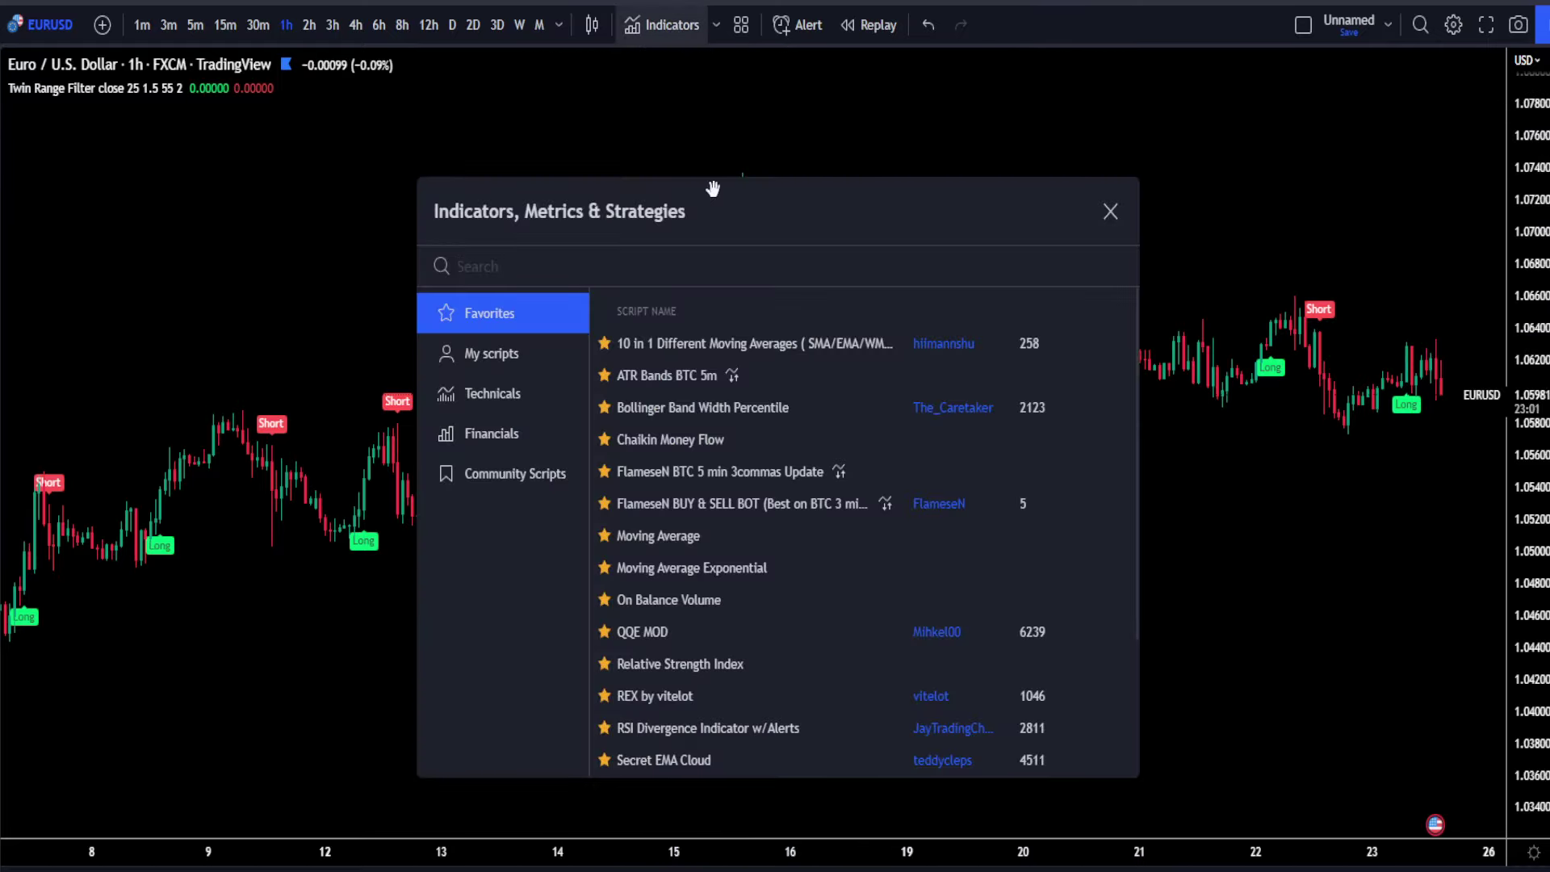
{"action": "type", "text": "volume"}
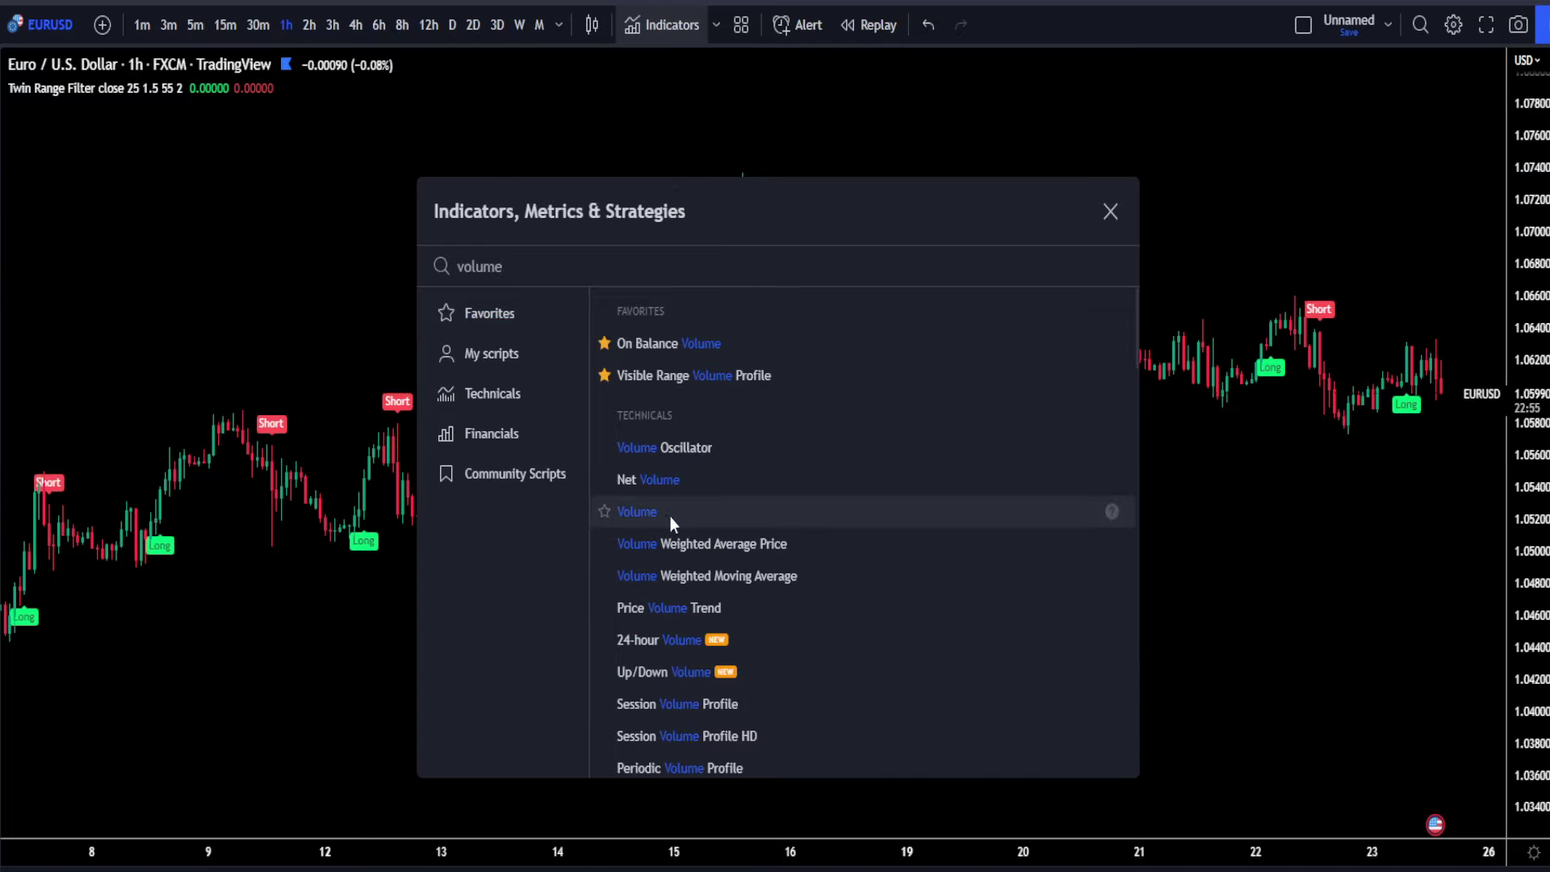
{"action": "left_click", "coordinate": [670, 516]}
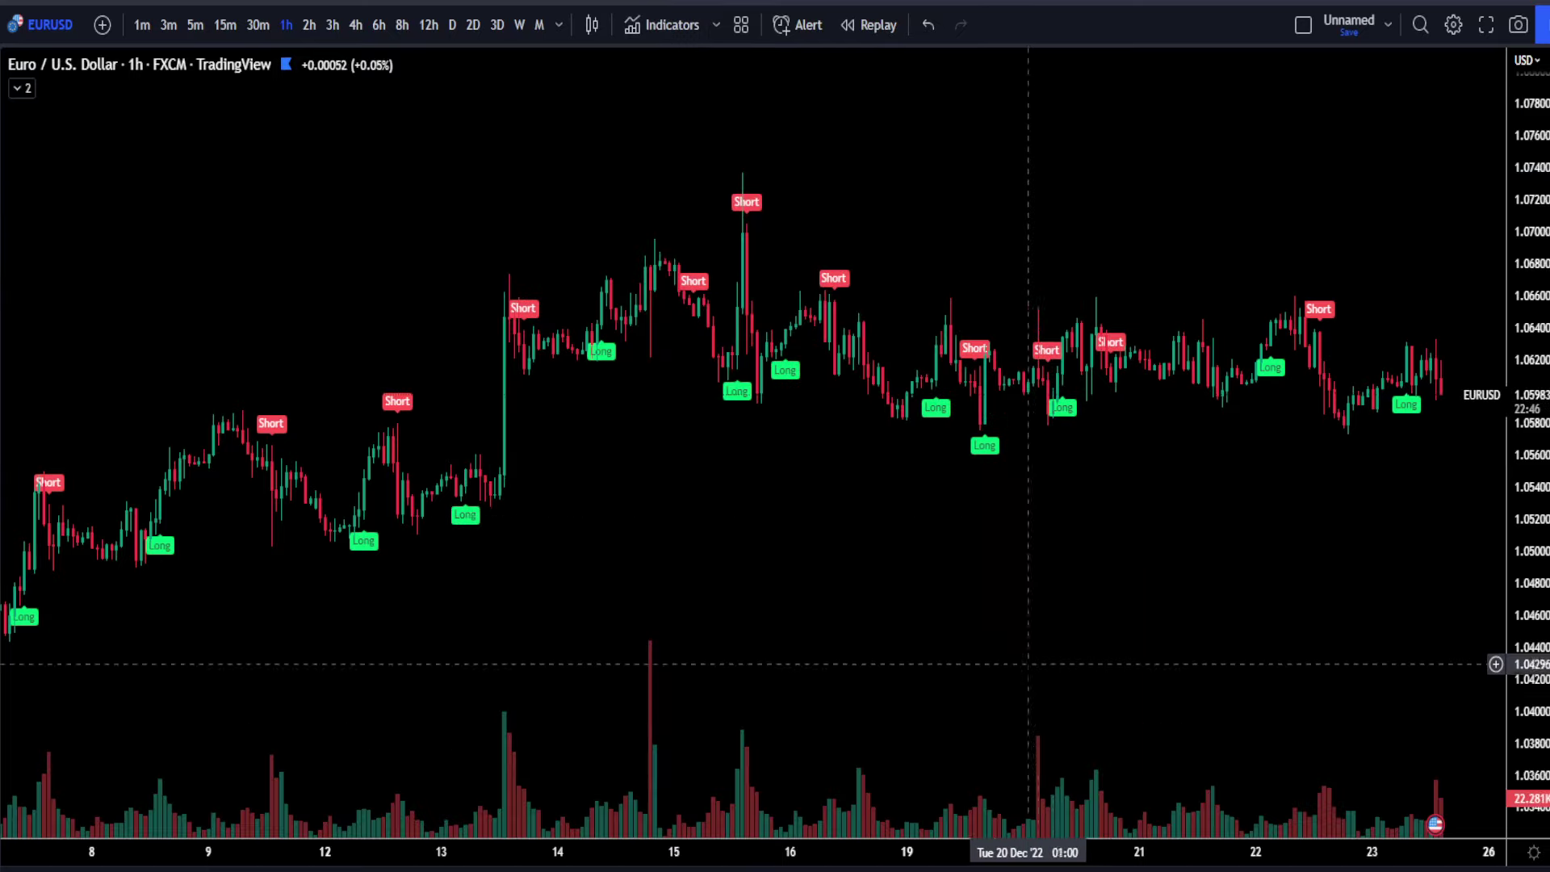
Turn on a white Volume MA line with an MA length of 10.
{"action": "double_click", "coordinate": [1043, 819]}
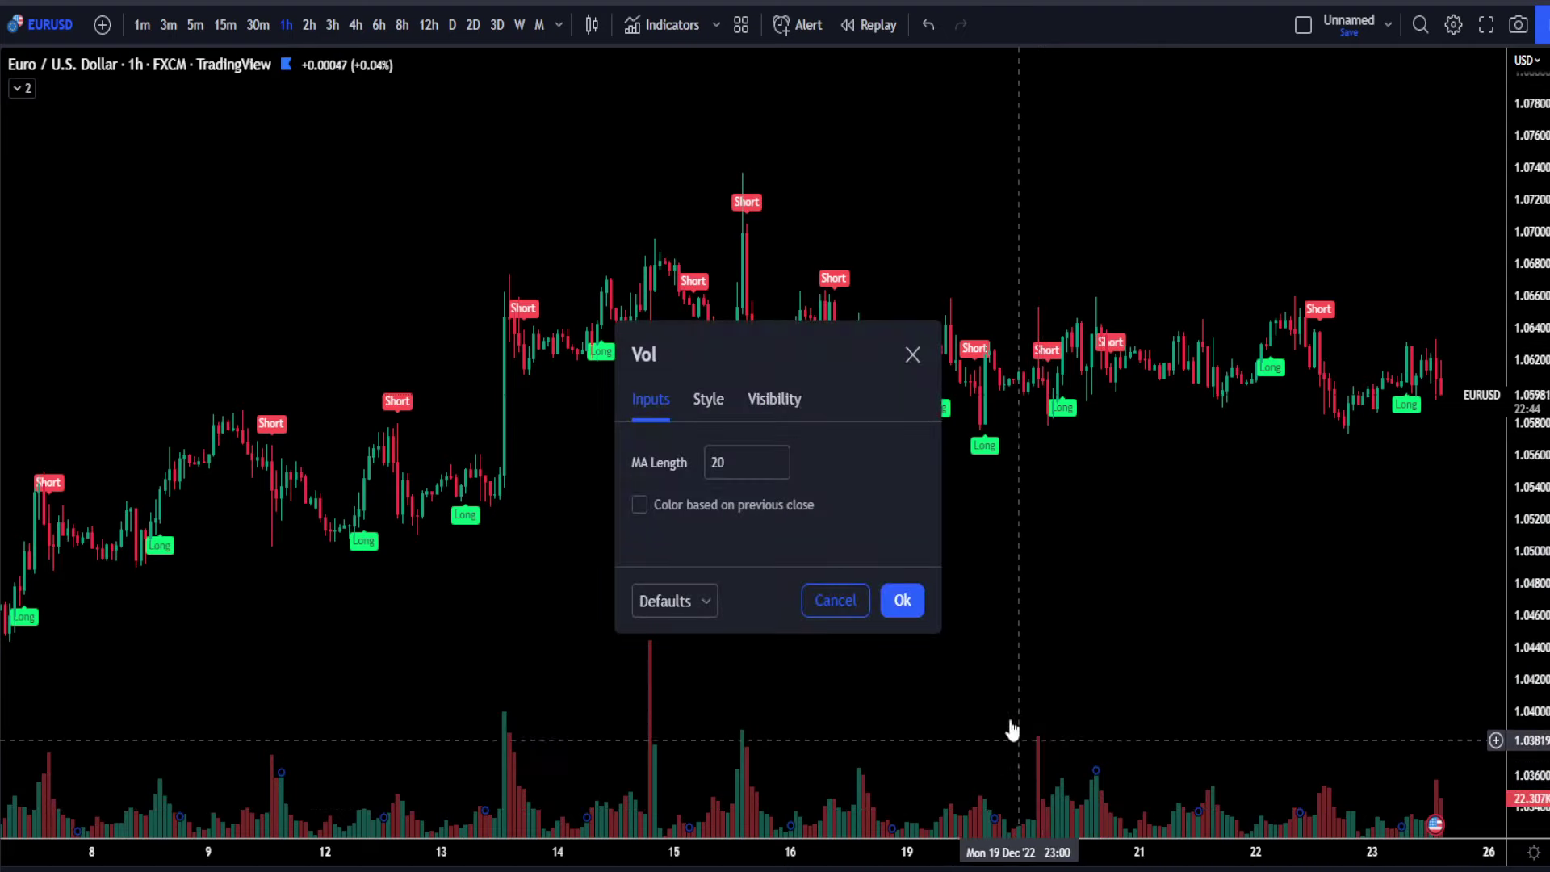
{"action": "left_click", "coordinate": [707, 399]}
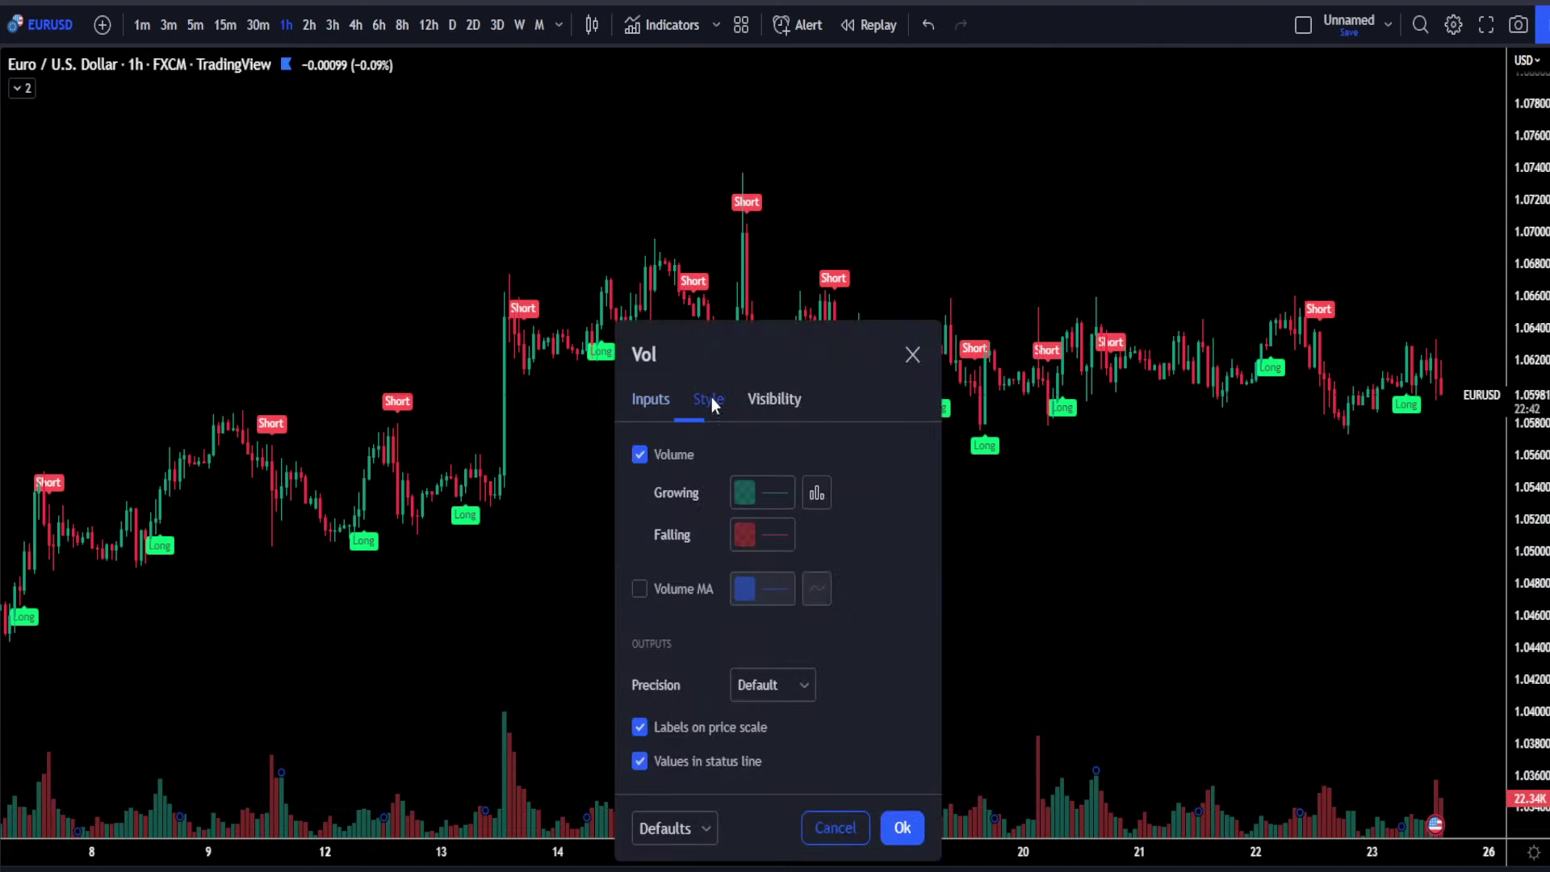
{"action": "left_click", "coordinate": [642, 587]}
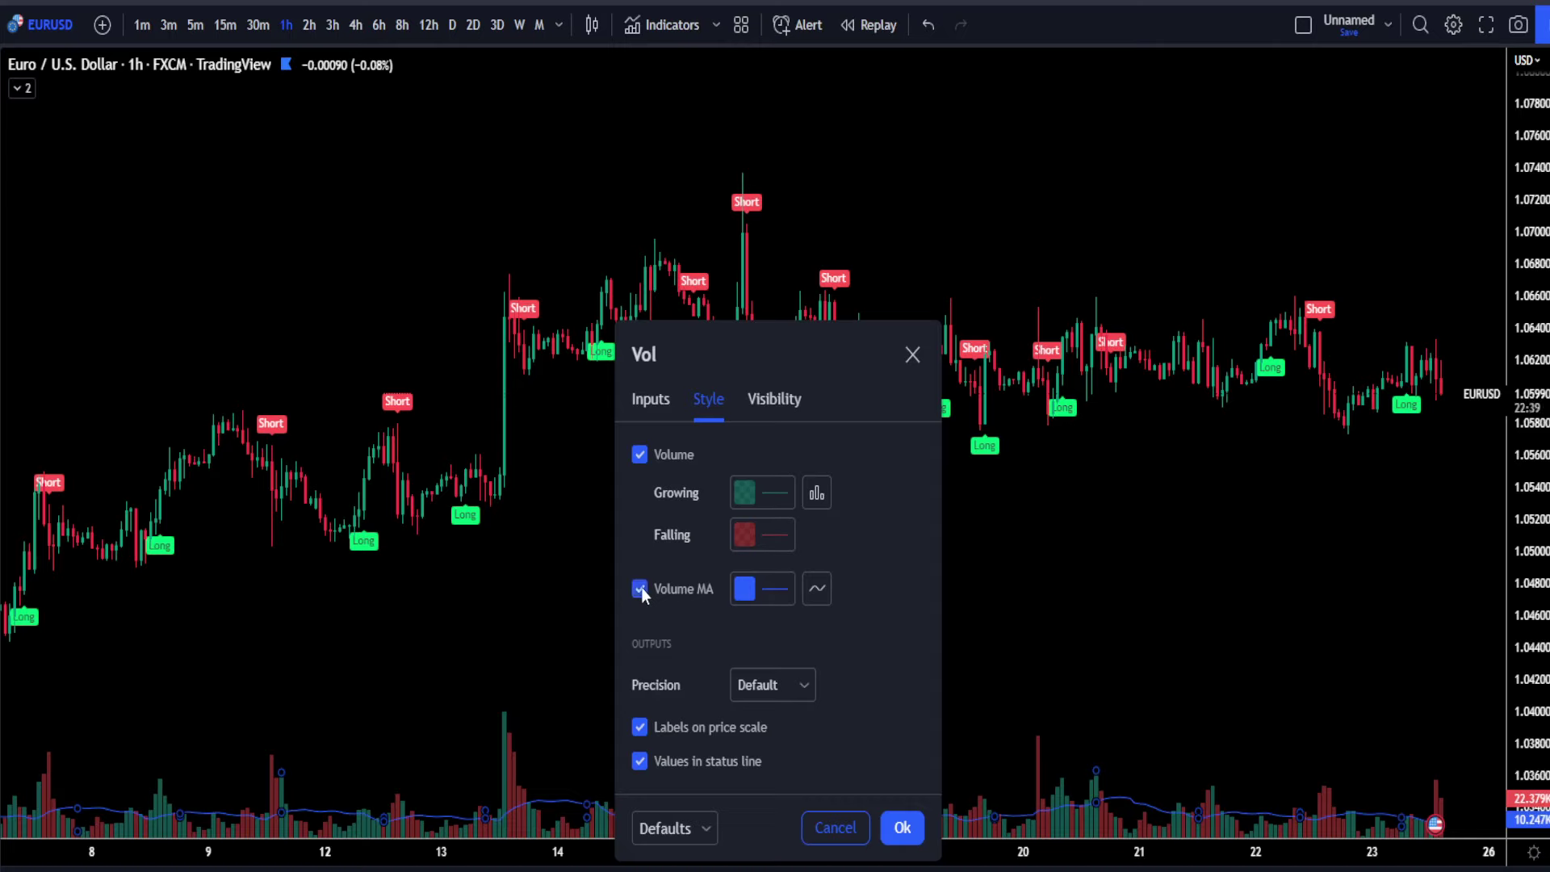
{"action": "left_click", "coordinate": [744, 592]}
{"action": "left_click", "coordinate": [748, 597]}
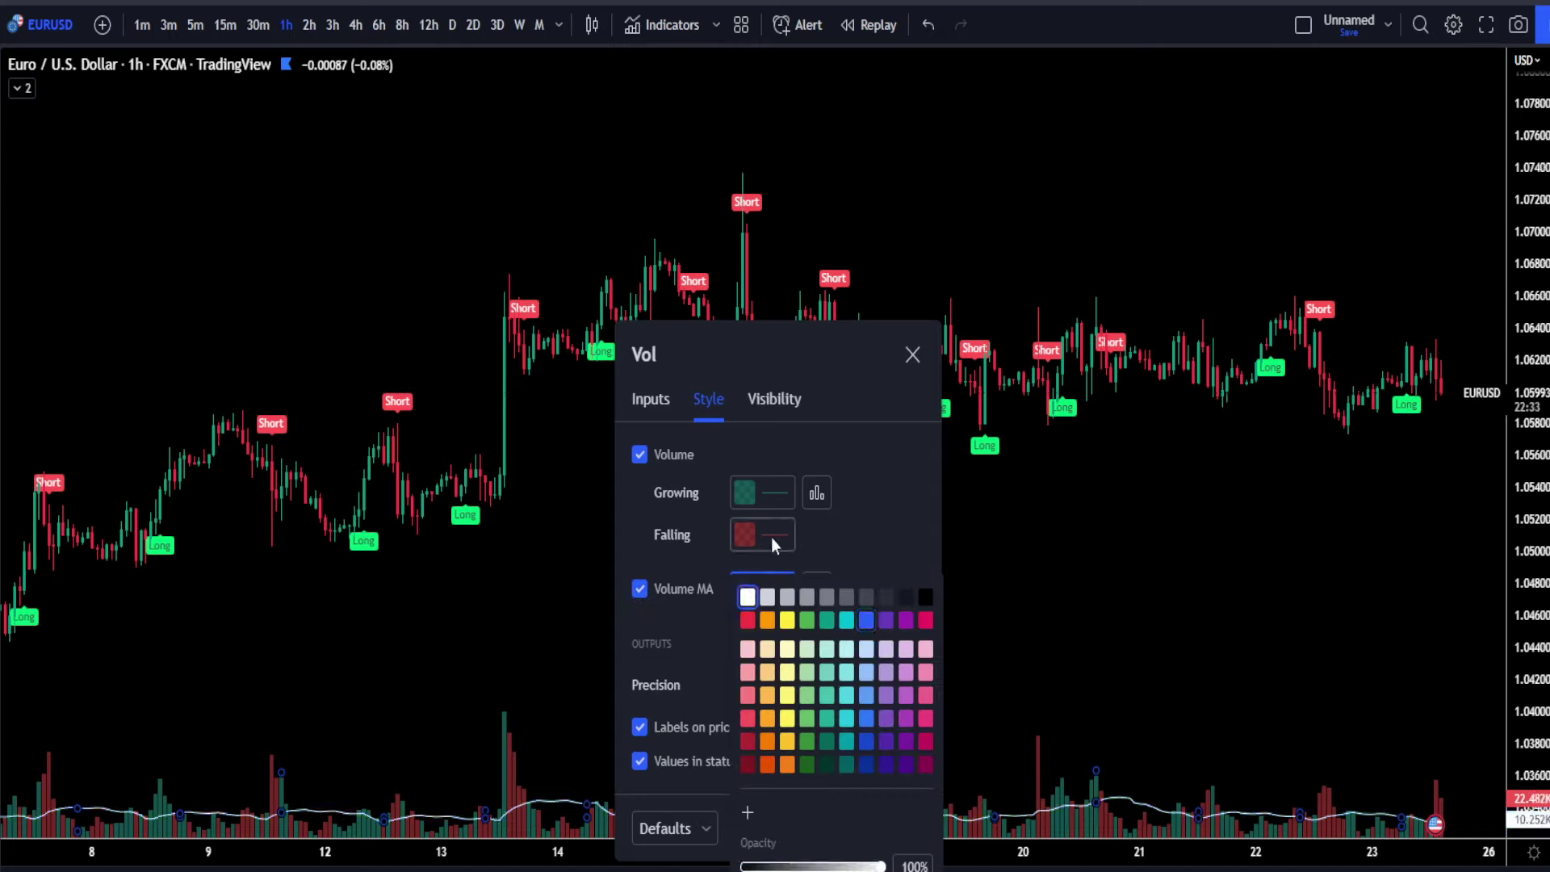
{"action": "left_click", "coordinate": [660, 399]}
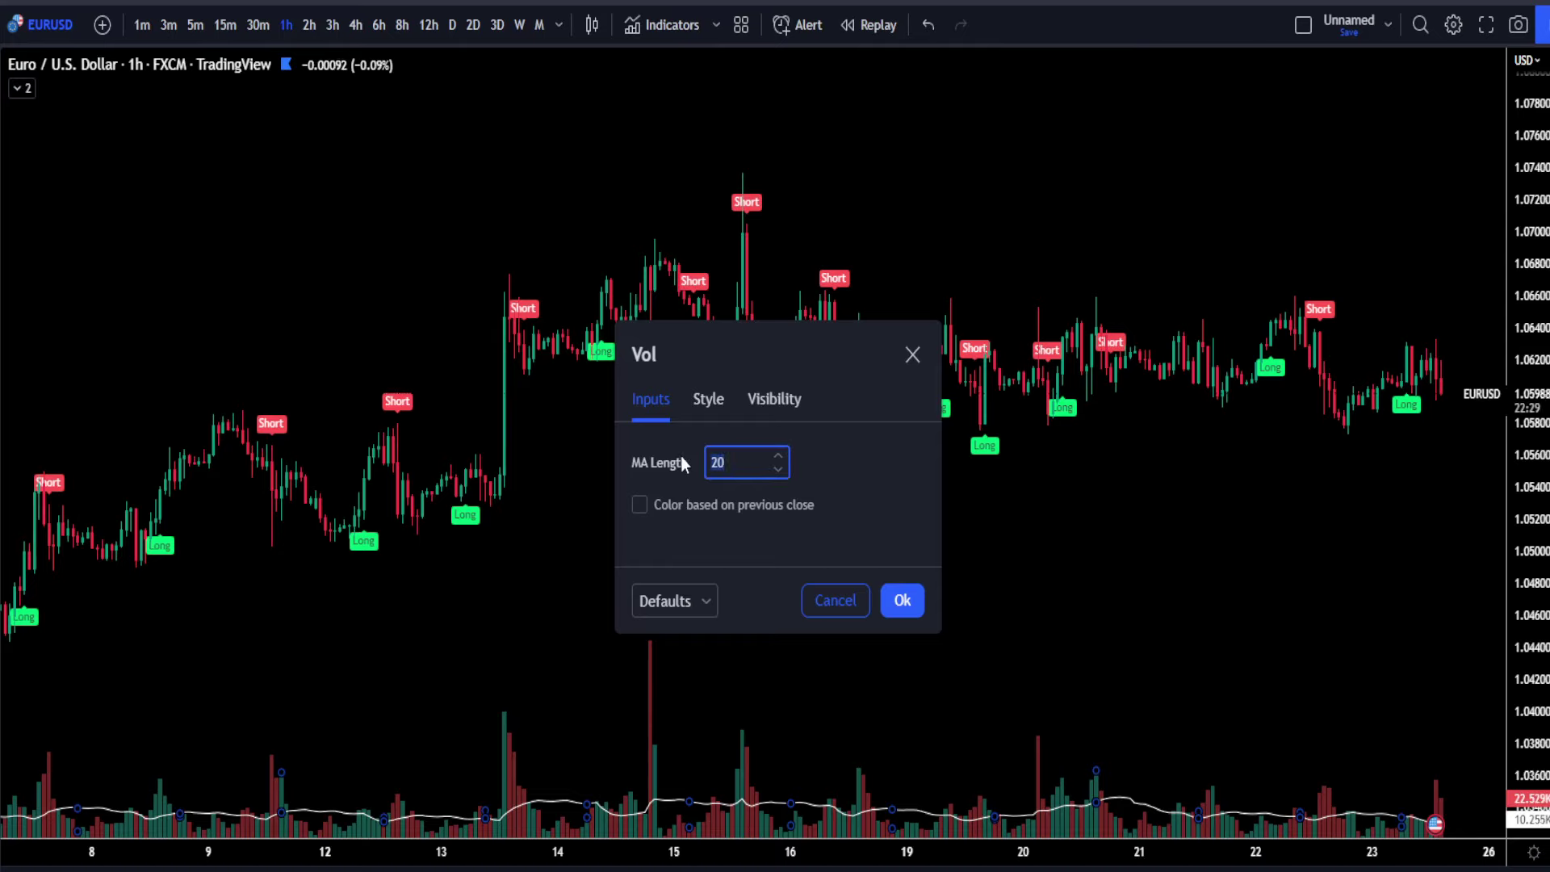
{"action": "type", "text": "10"}
{"action": "left_click", "coordinate": [902, 600]}
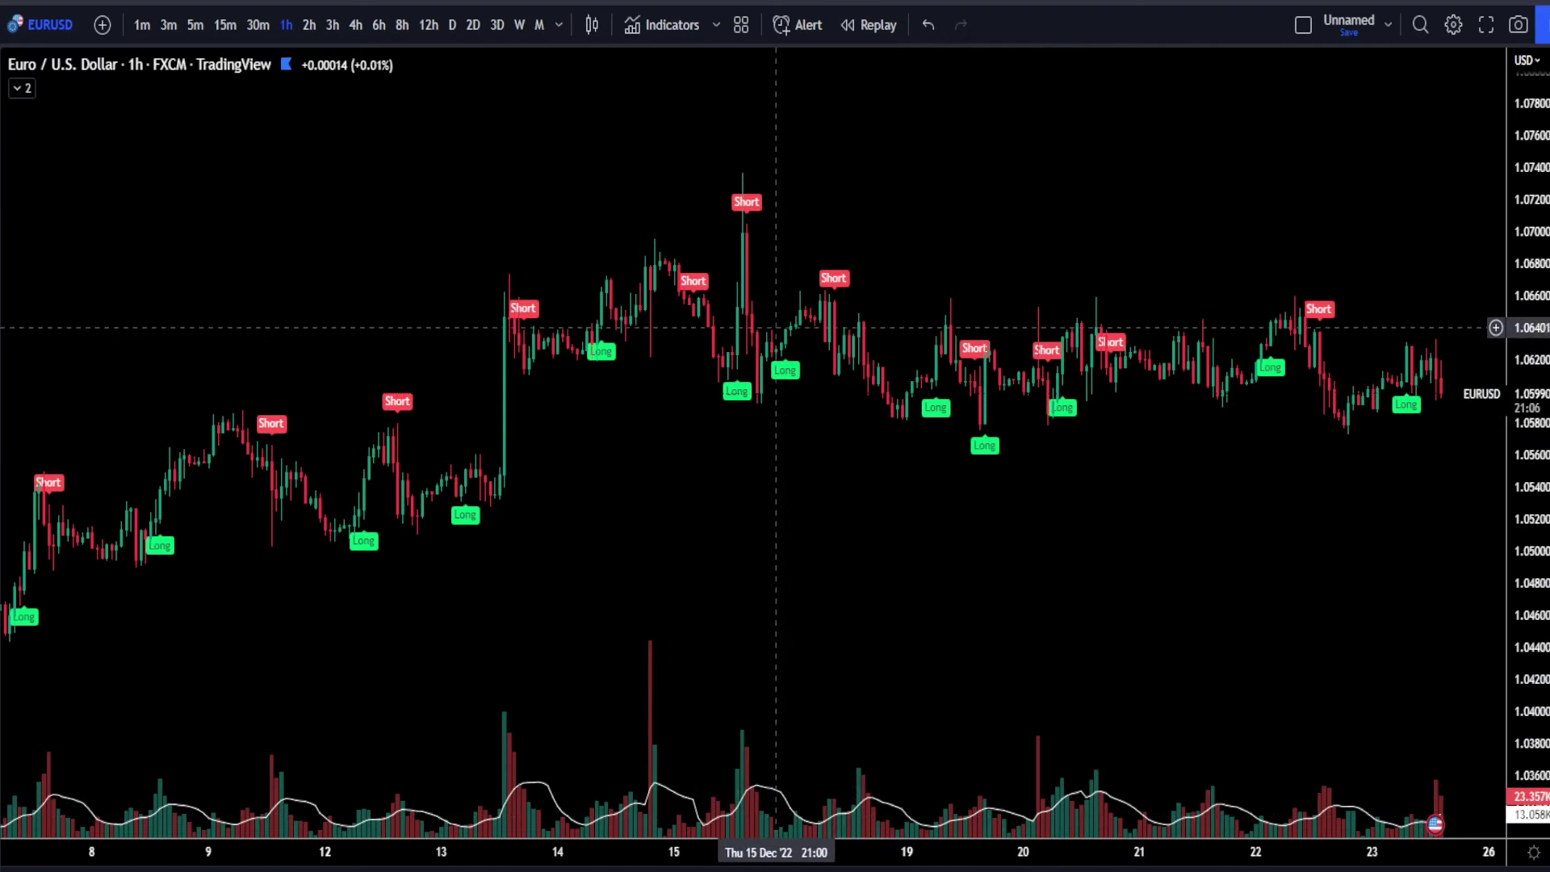
Add the Supertrend indicator to the chart.
{"action": "left_click", "coordinate": [667, 26]}
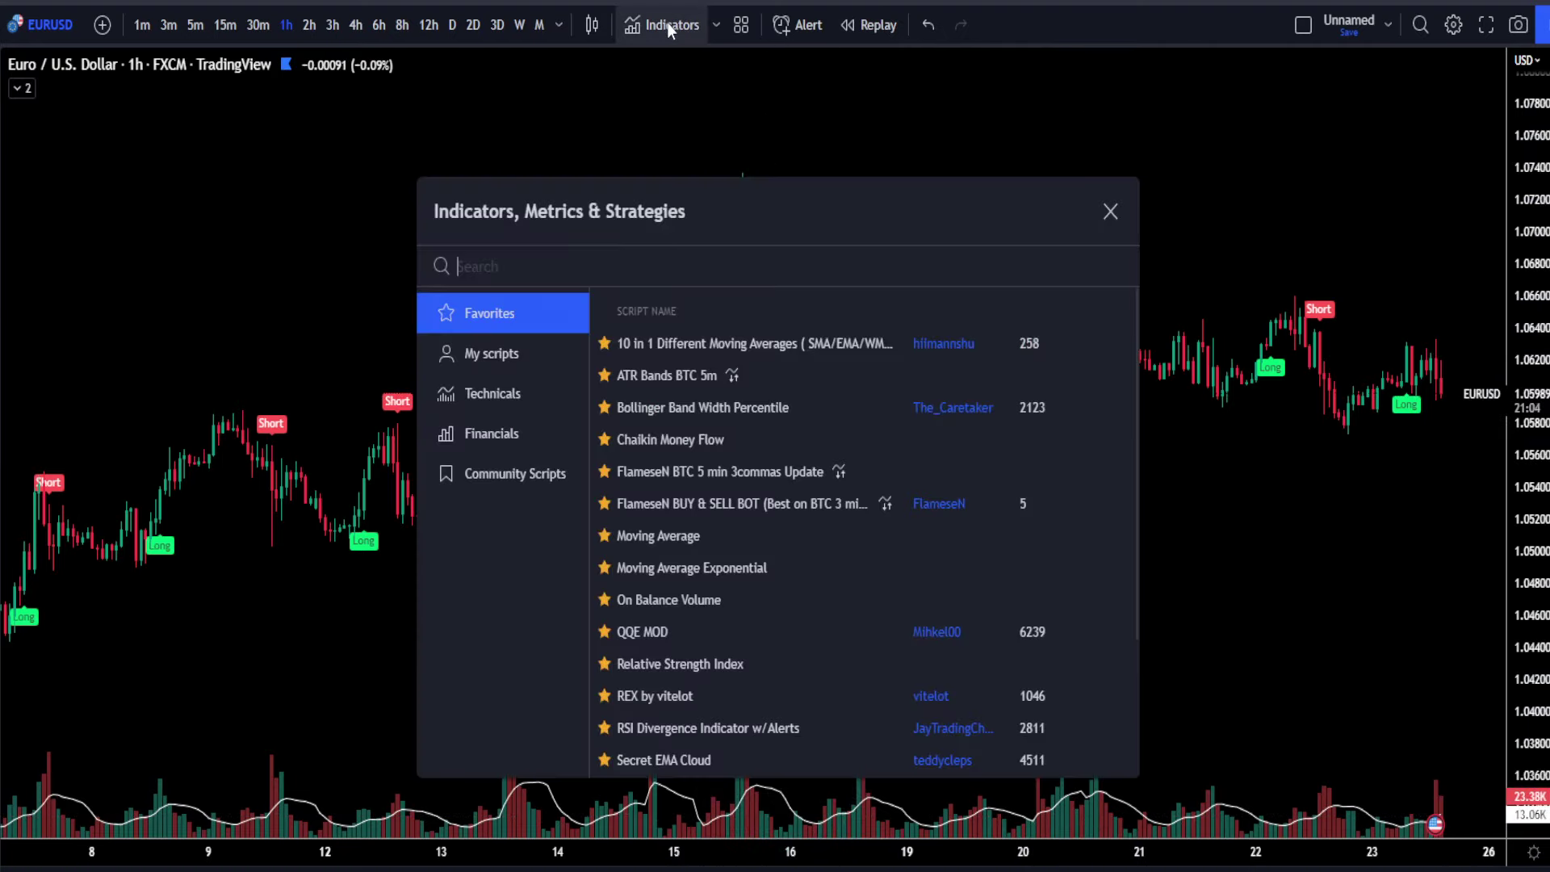
{"action": "type", "text": "supertrend"}
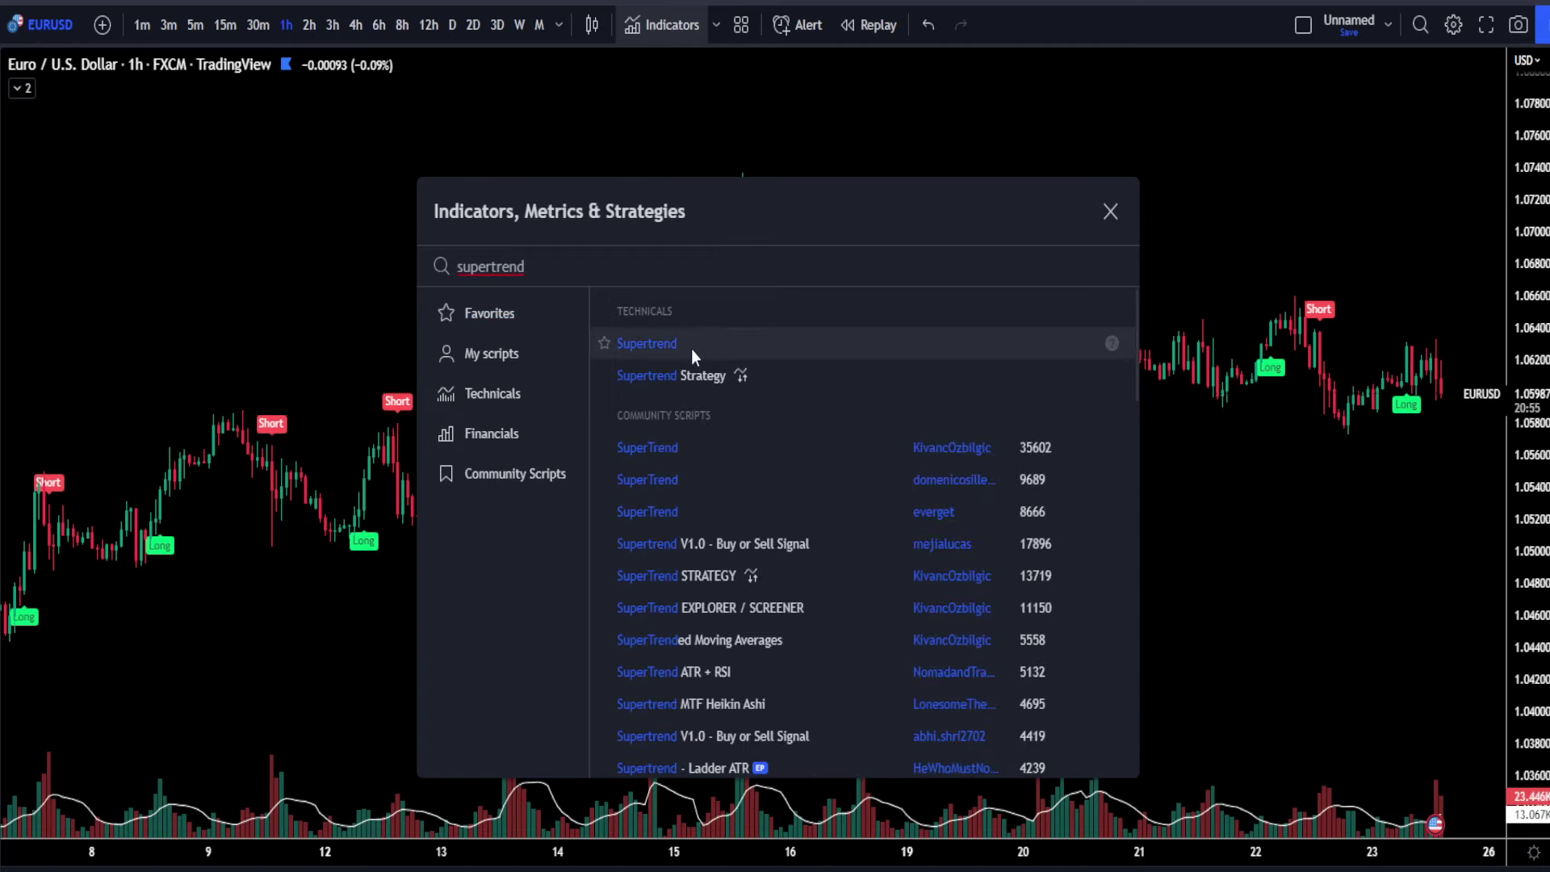
{"action": "left_click", "coordinate": [692, 346]}
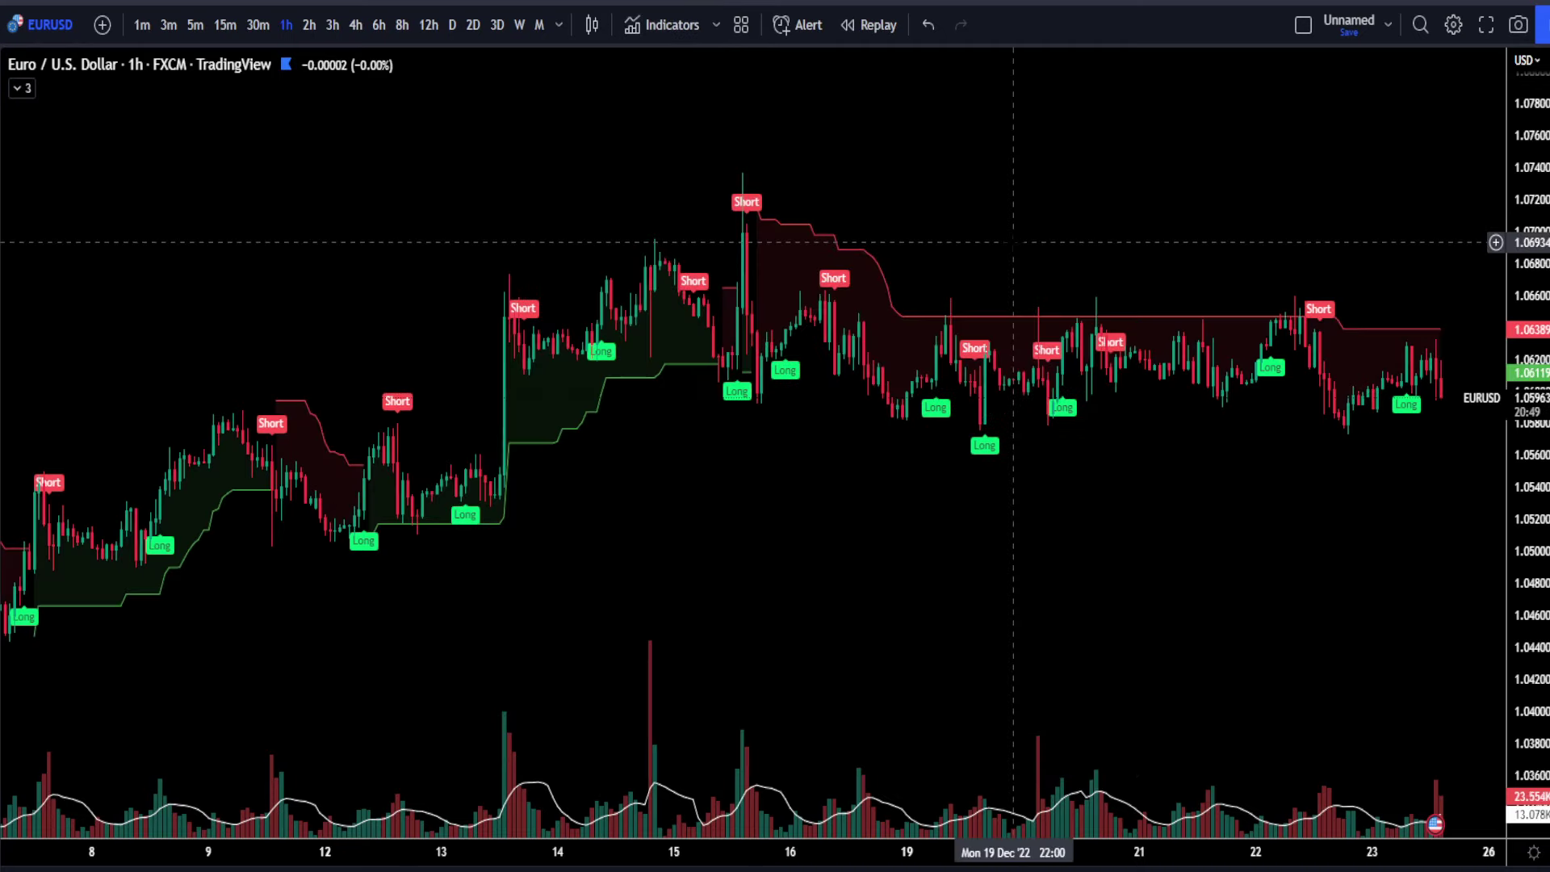
Remove the Supertrend's uptrend and downtrend background fills.
{"action": "double_click", "coordinate": [859, 257]}
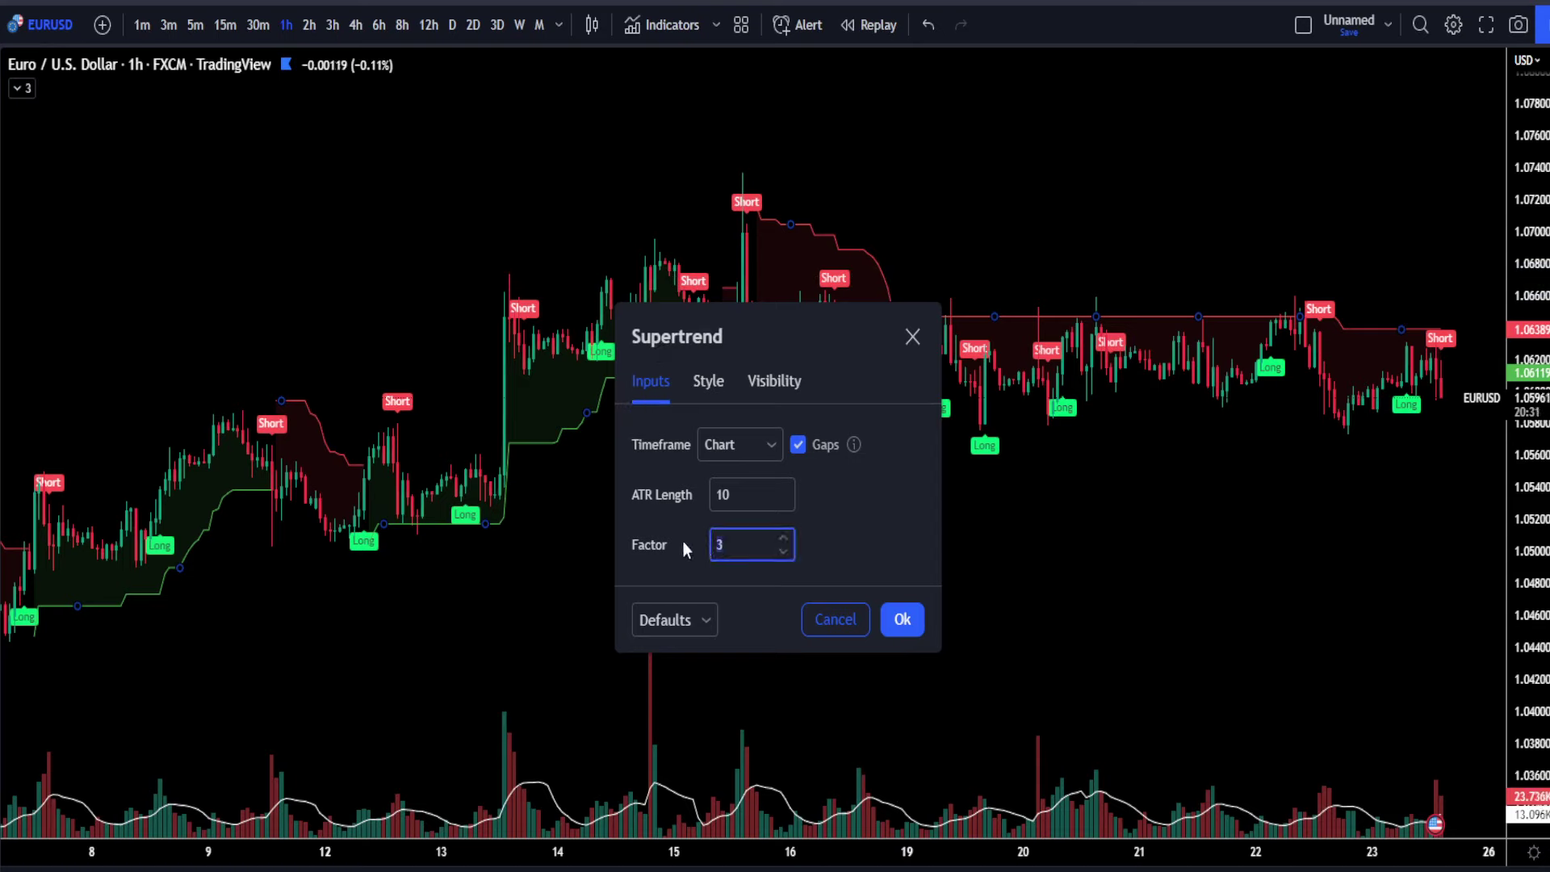
{"action": "left_click", "coordinate": [720, 380]}
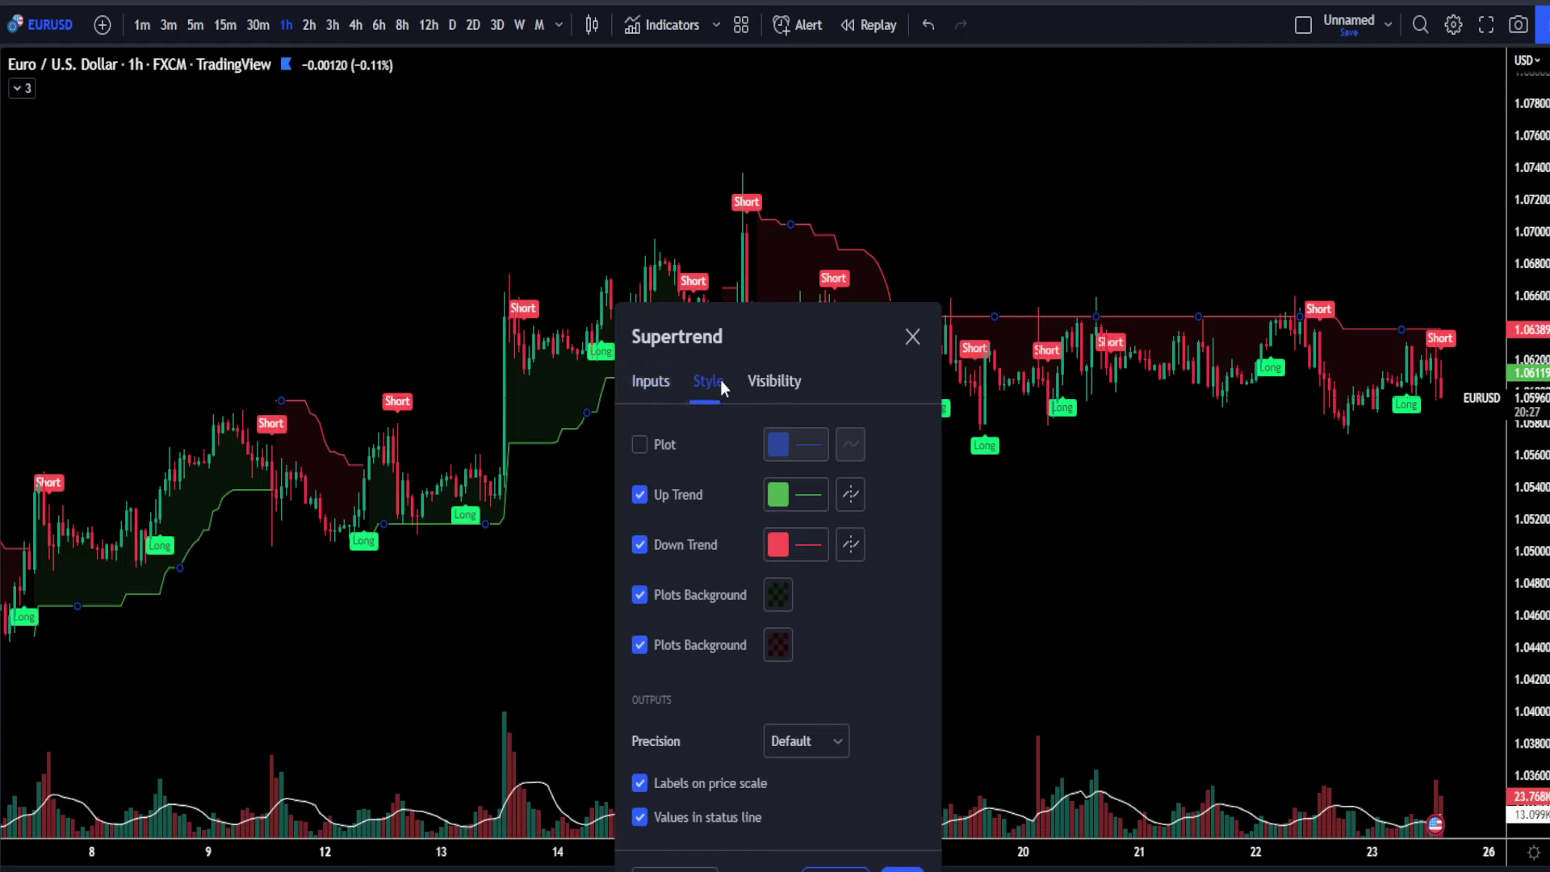
{"action": "left_click", "coordinate": [670, 597]}
{"action": "left_click", "coordinate": [670, 645]}
{"action": "key", "text": "Escape"}
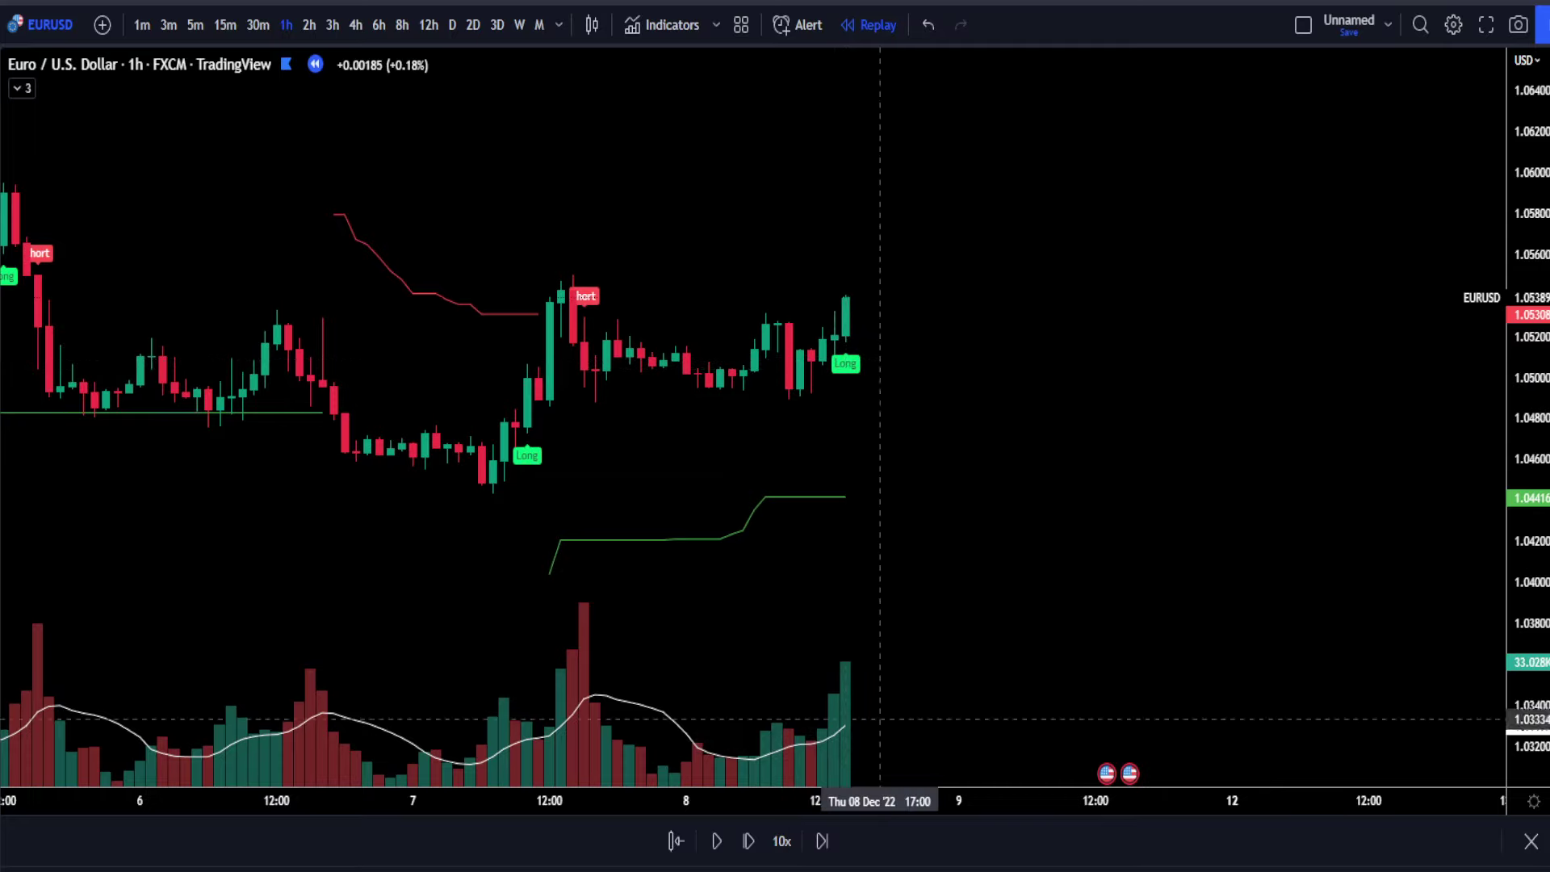
Place a long position at the latest candle with stop 1.0482 and target 1.0654.
{"action": "left_click", "coordinate": [846, 296]}
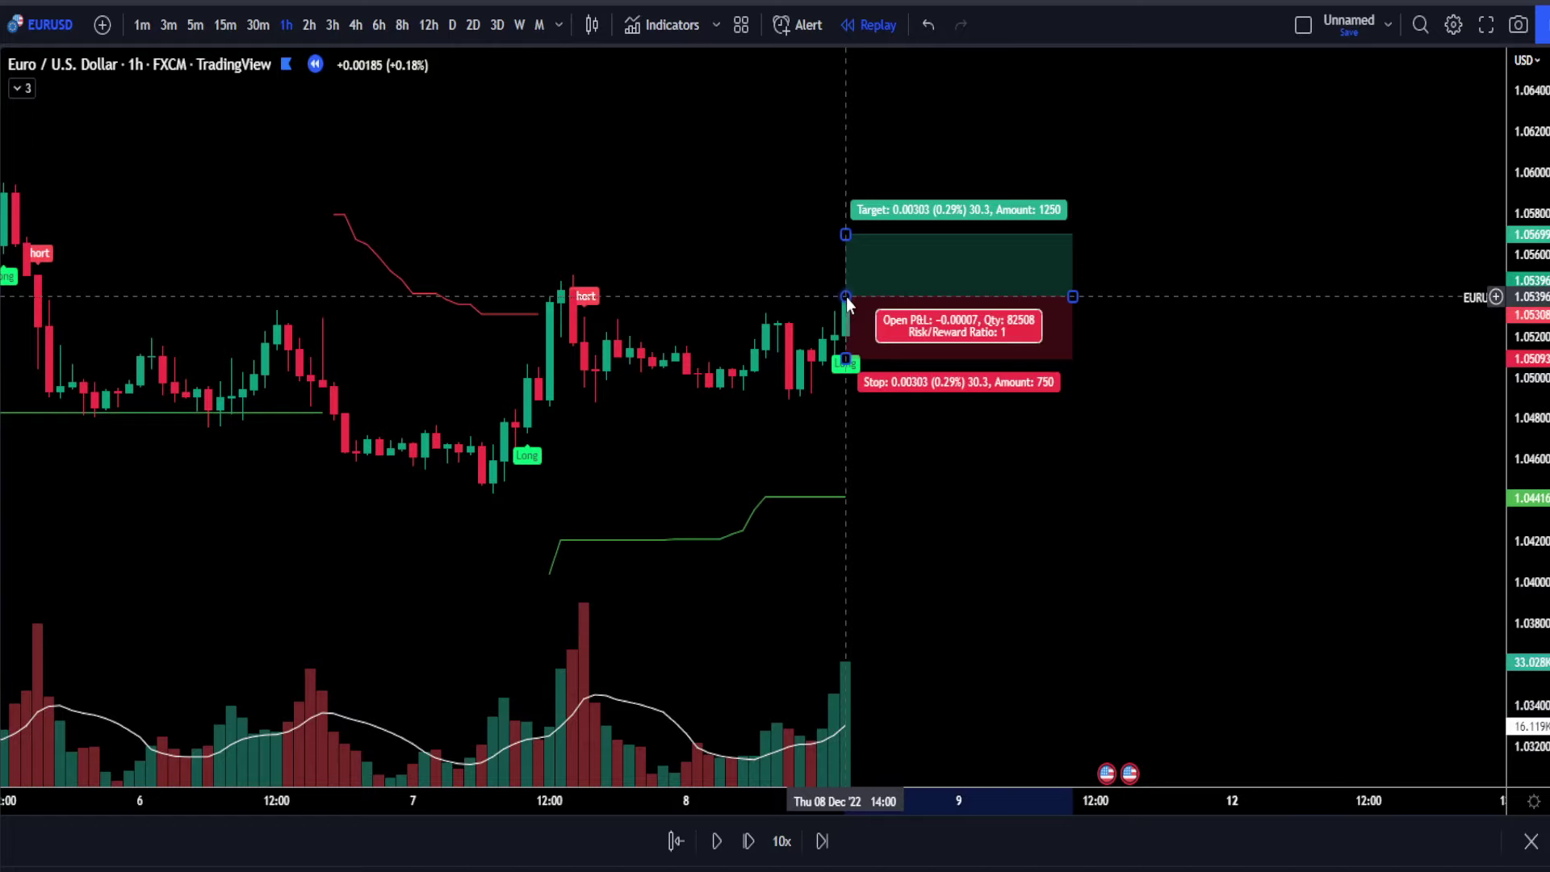
{"action": "left_click_drag", "start_coordinate": [844, 357], "coordinate": [838, 414]}
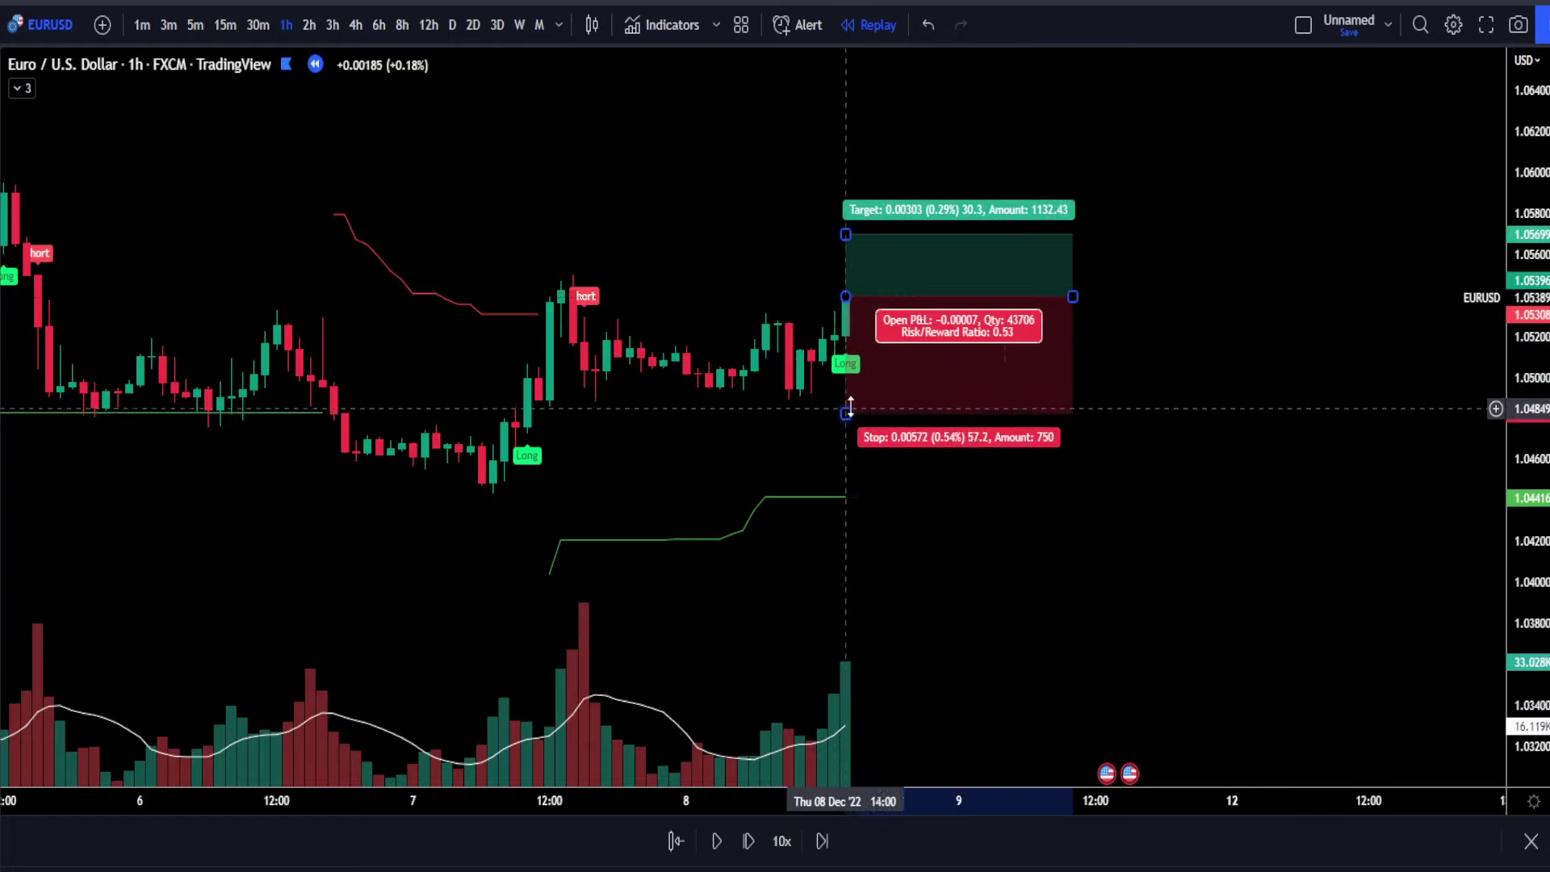
{"action": "left_click_drag", "start_coordinate": [1251, 353], "coordinate": [1245, 426]}
{"action": "left_click_drag", "start_coordinate": [840, 309], "coordinate": [868, 127]}
Play the bar replay forward and extend the long's duration to 13 Dec 20:00.
{"action": "scroll", "coordinate": [726, 646], "scroll_direction": "down", "scroll_amount": 1}
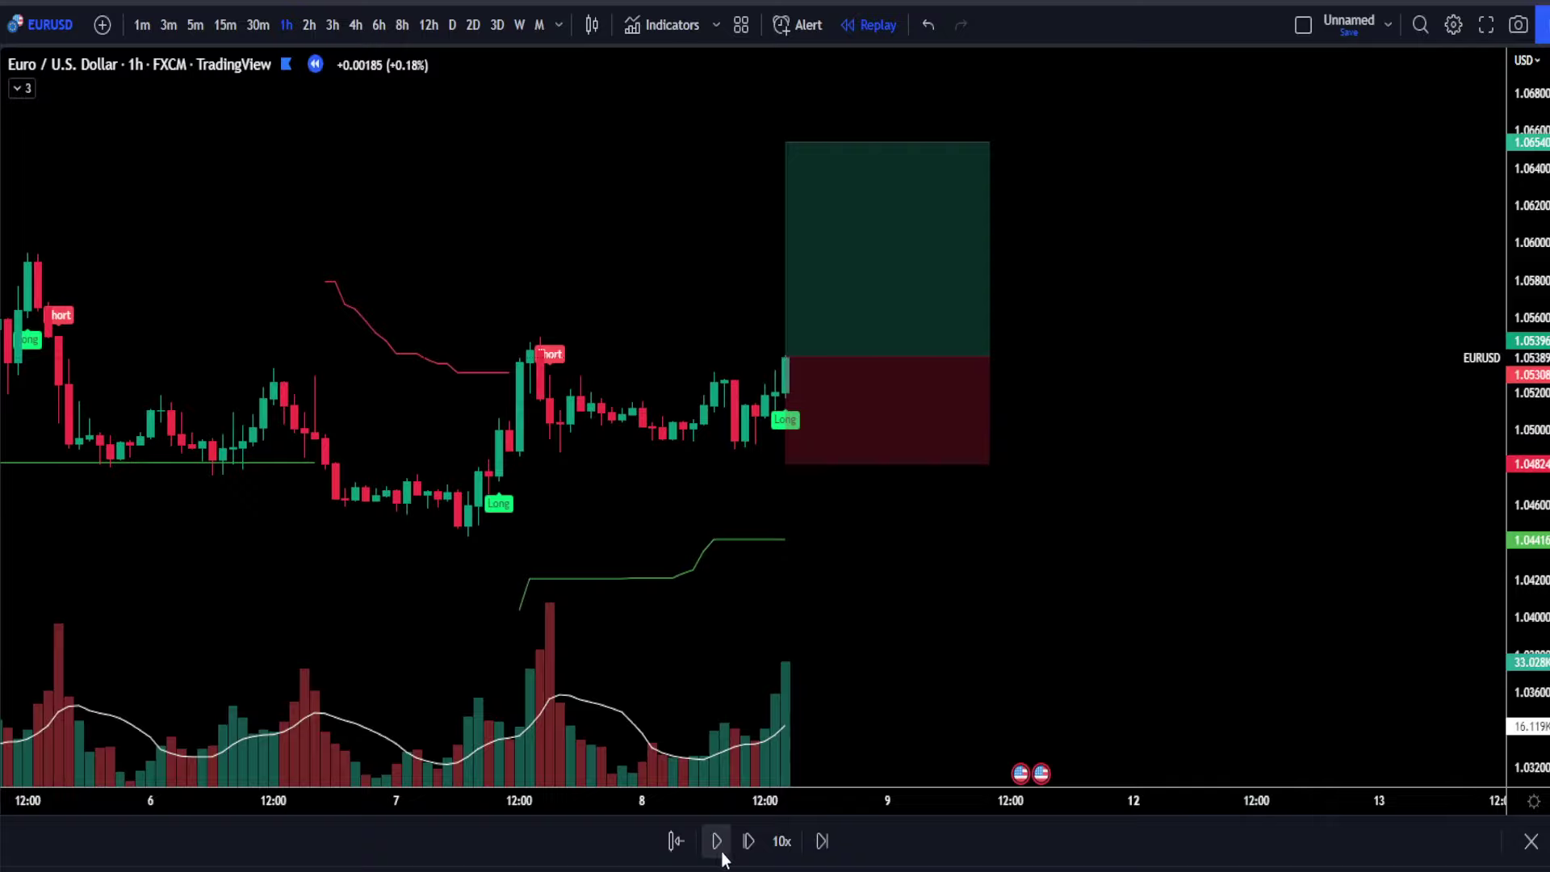
{"action": "left_click", "coordinate": [718, 844]}
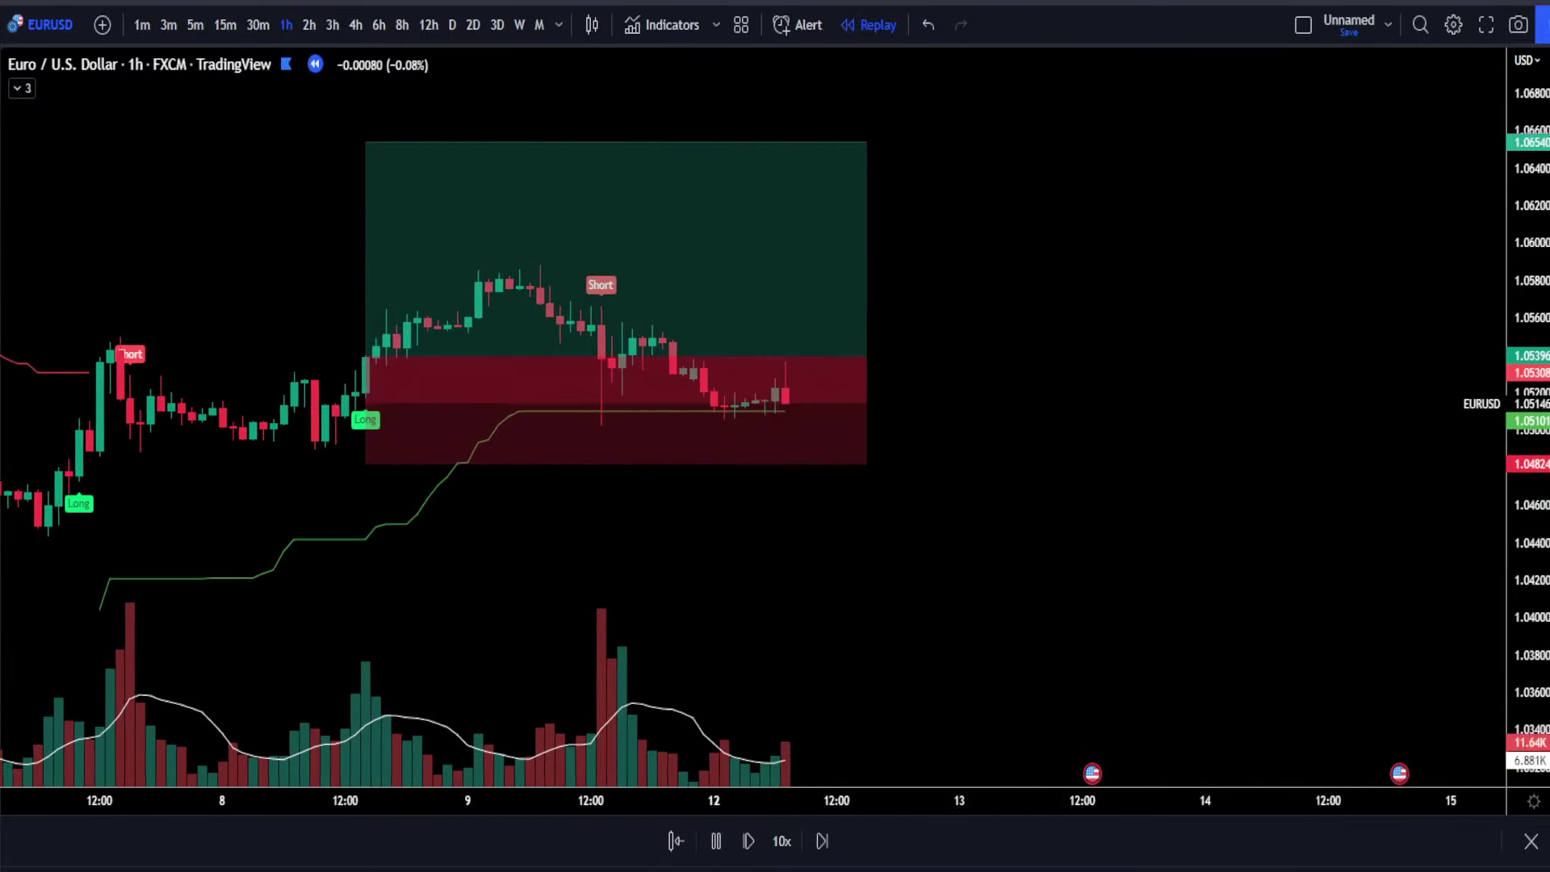
{"action": "left_click_drag", "start_coordinate": [719, 391], "coordinate": [1038, 350]}
{"action": "scroll", "coordinate": [888, 484], "scroll_direction": "down", "scroll_amount": 1}
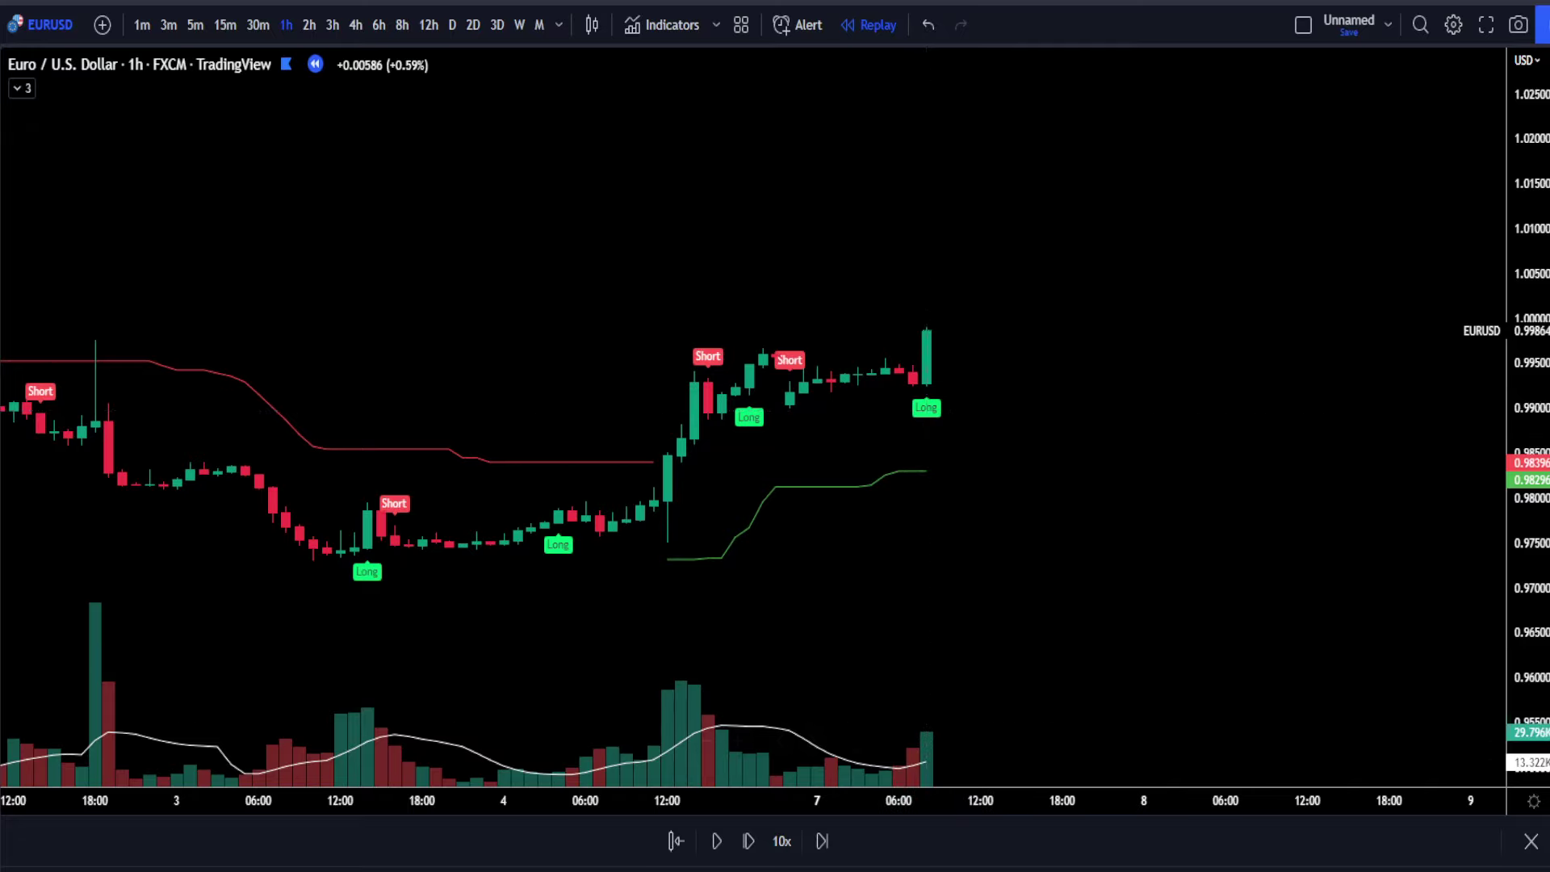
Place a long at the latest Long signal with a lower stop and a 2:1 target, then replay briefly.
{"action": "left_click", "coordinate": [927, 329]}
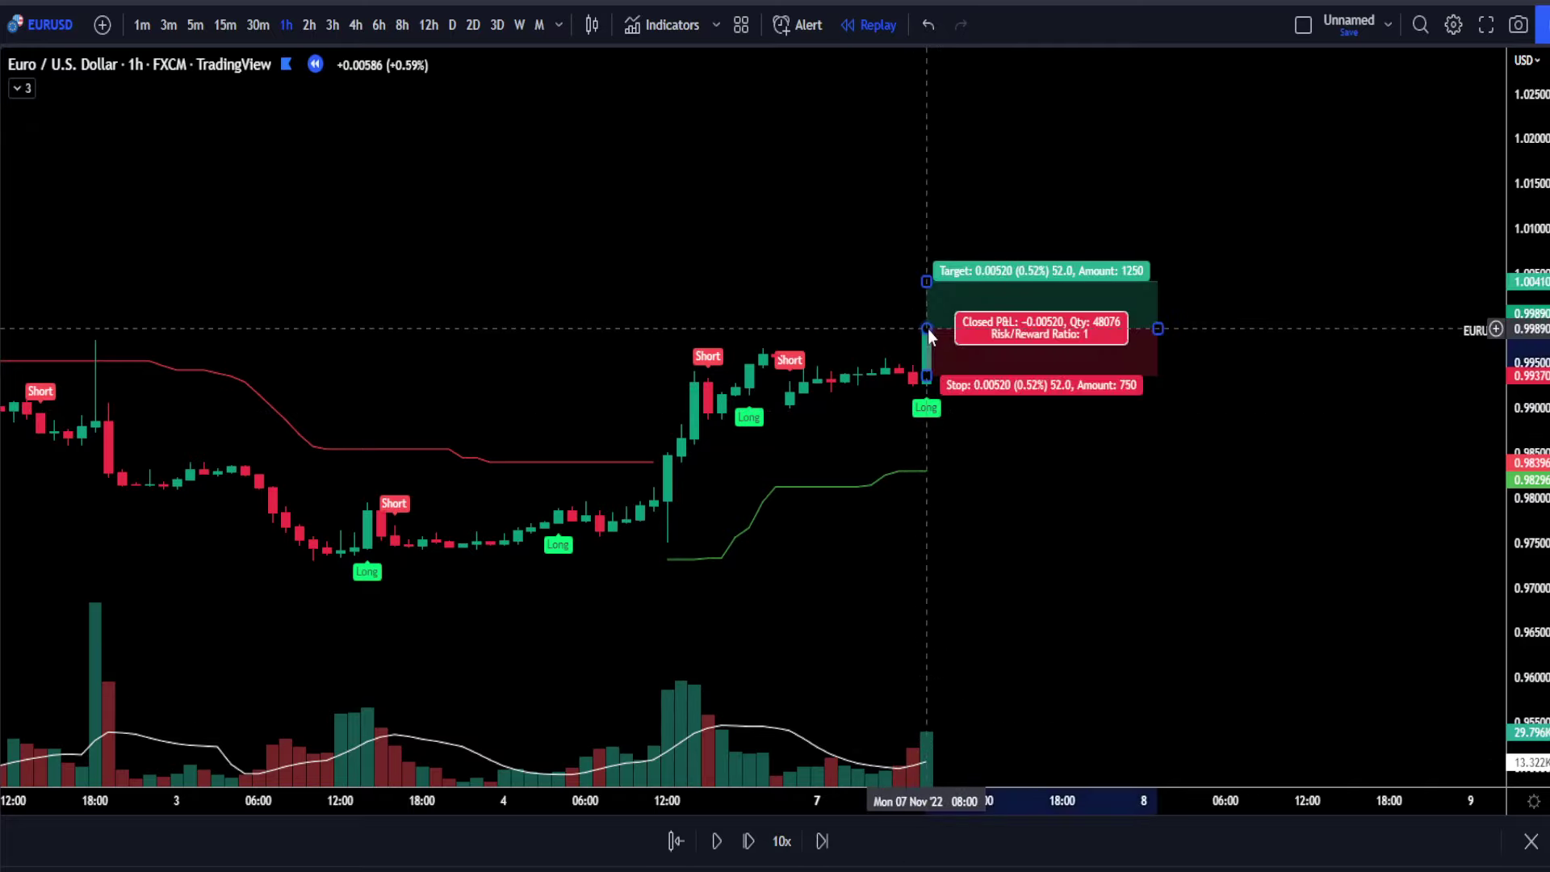
{"action": "left_click_drag", "start_coordinate": [929, 378], "coordinate": [916, 394]}
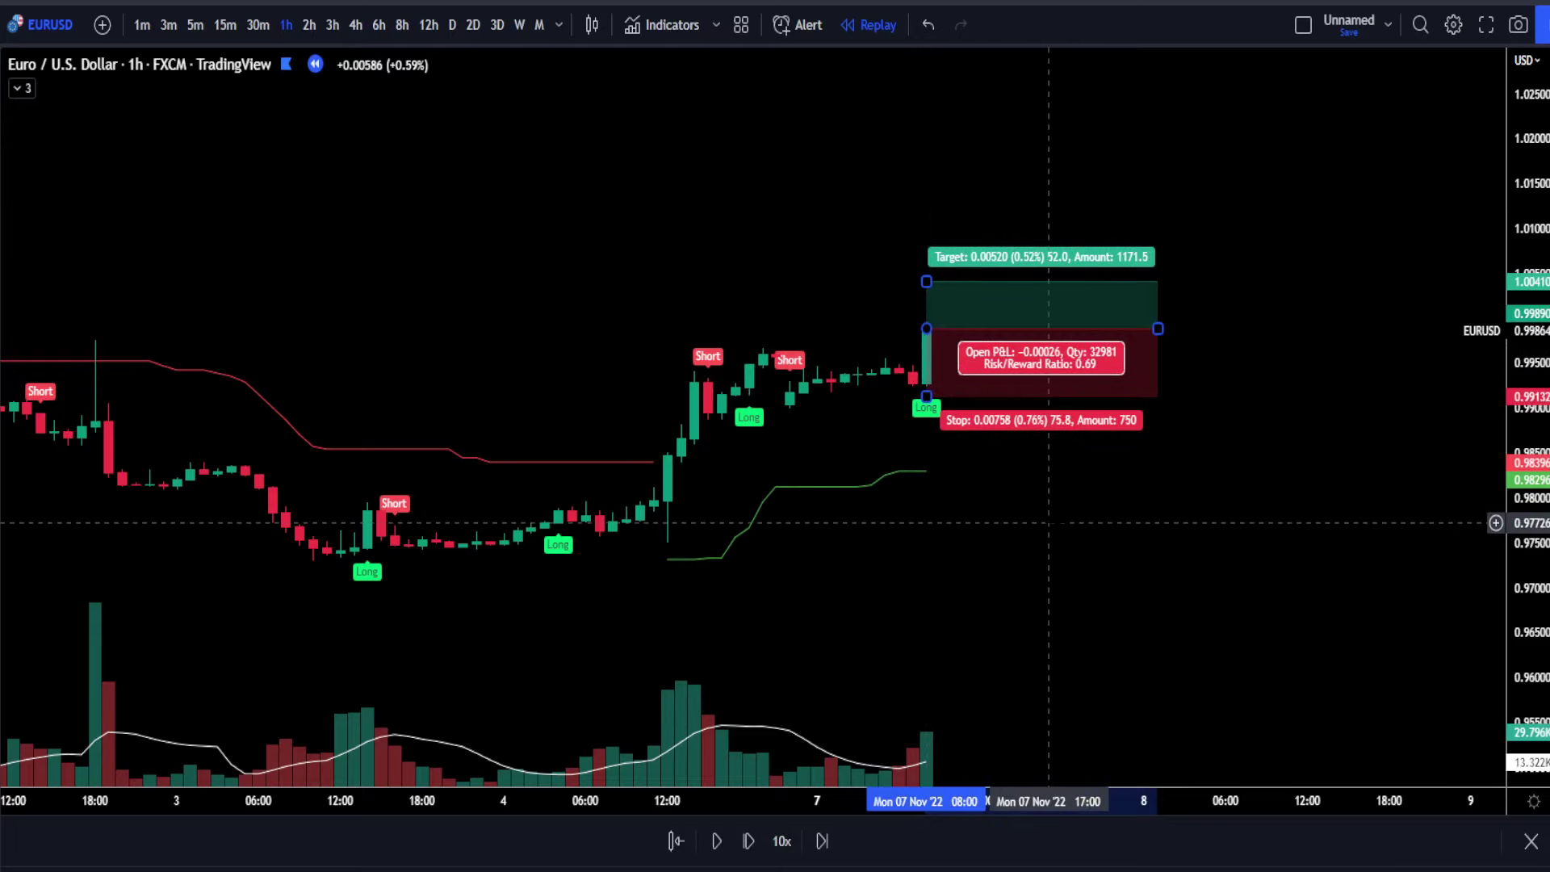
{"action": "left_click_drag", "start_coordinate": [934, 519], "coordinate": [825, 595]}
{"action": "left_click_drag", "start_coordinate": [818, 357], "coordinate": [837, 268]}
{"action": "left_click", "coordinate": [716, 840]}
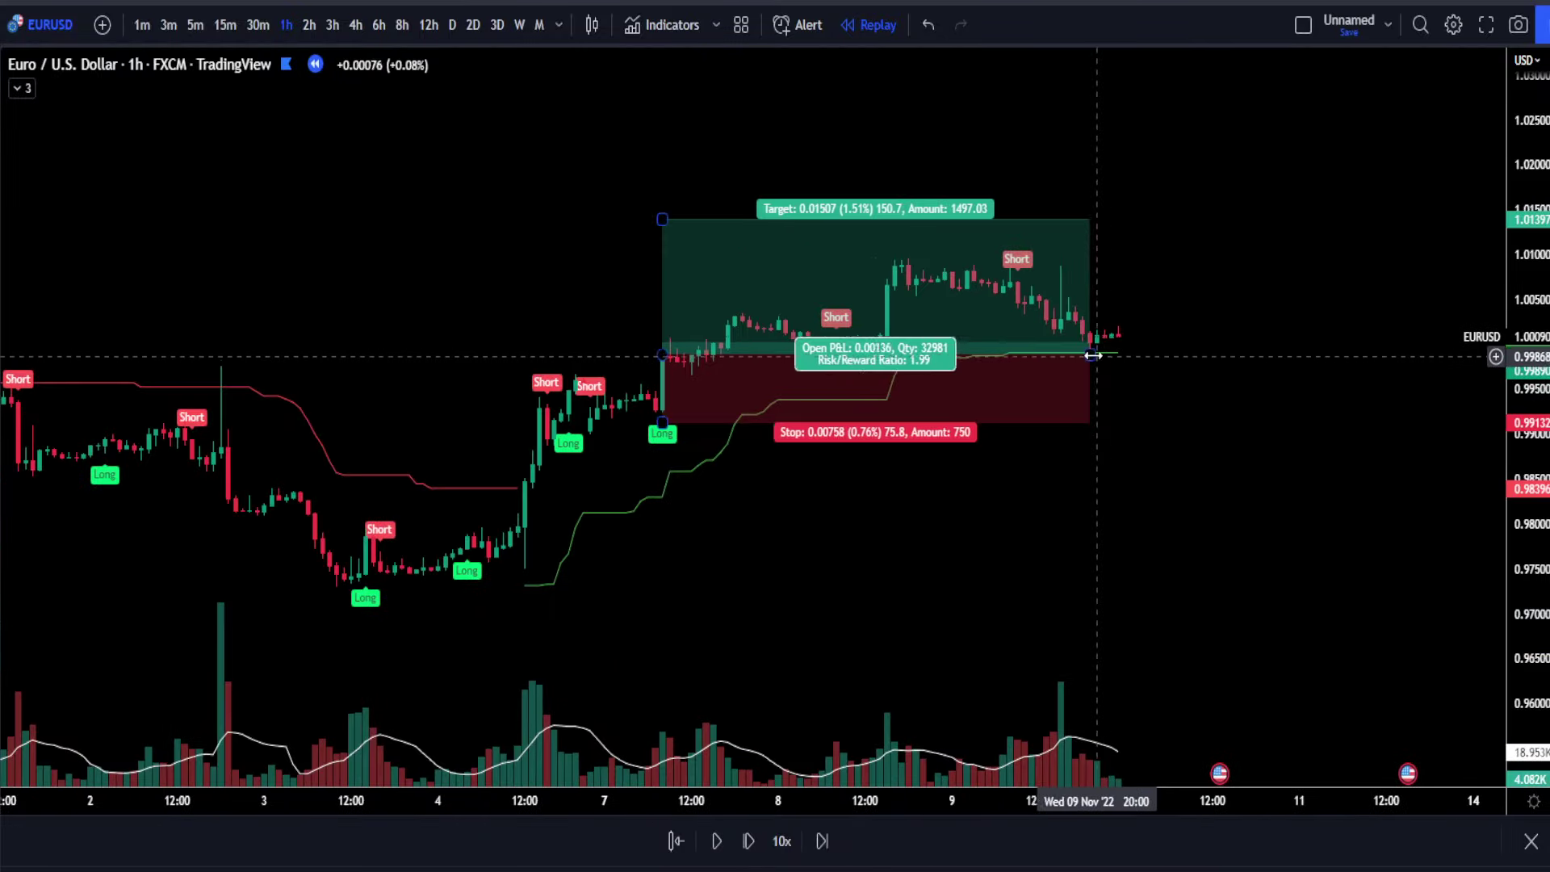
{"action": "left_click", "coordinate": [716, 840]}
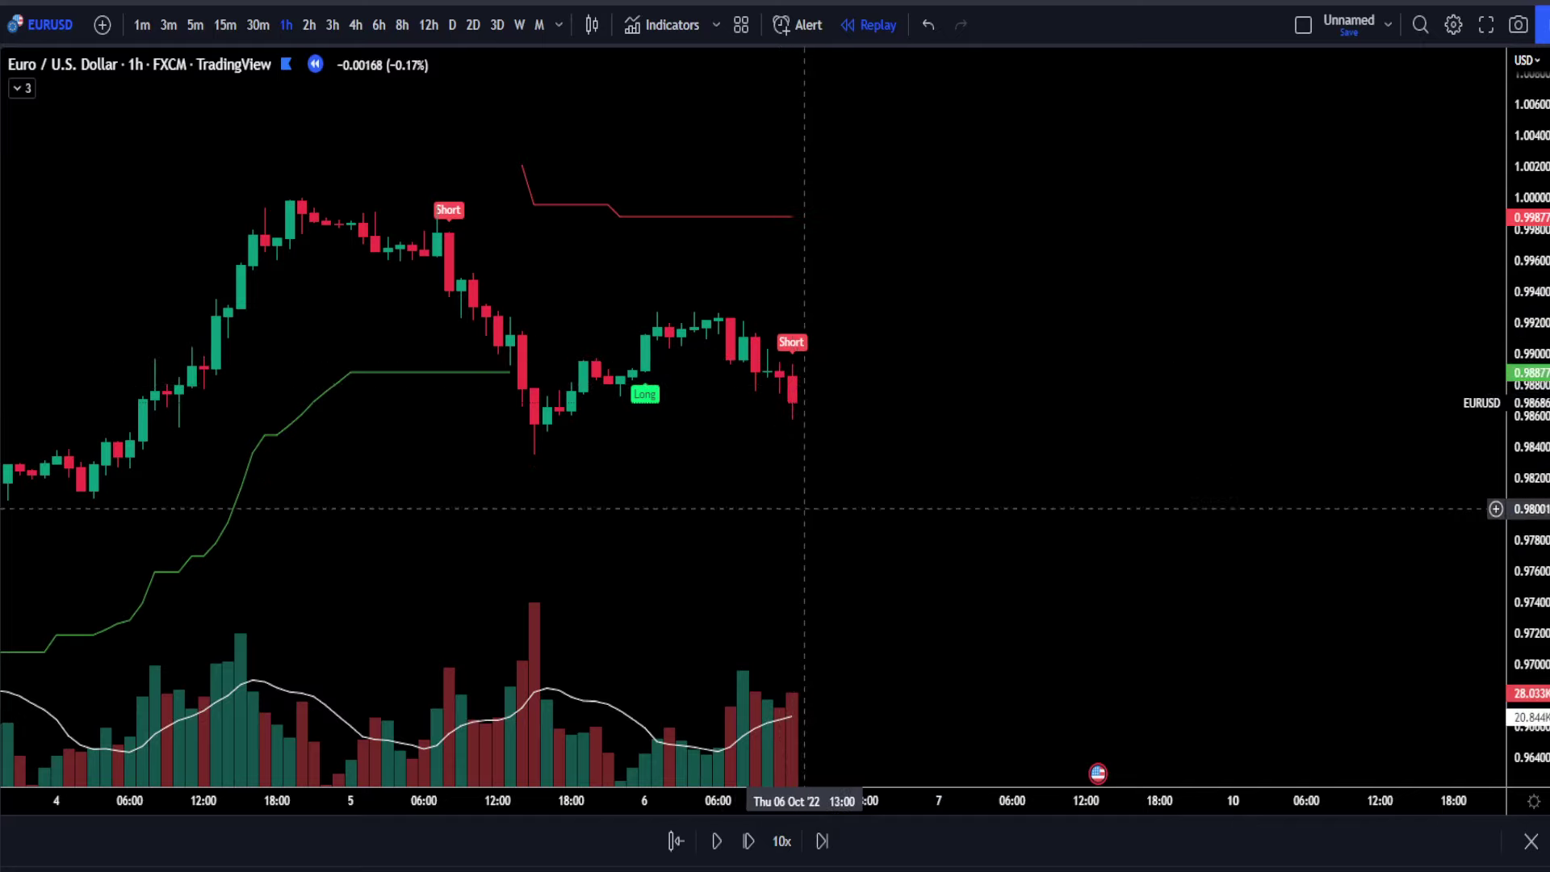
Place a short at the 6 Oct Short signal with a raised stop and a 2:1 target.
{"action": "left_click", "coordinate": [792, 402]}
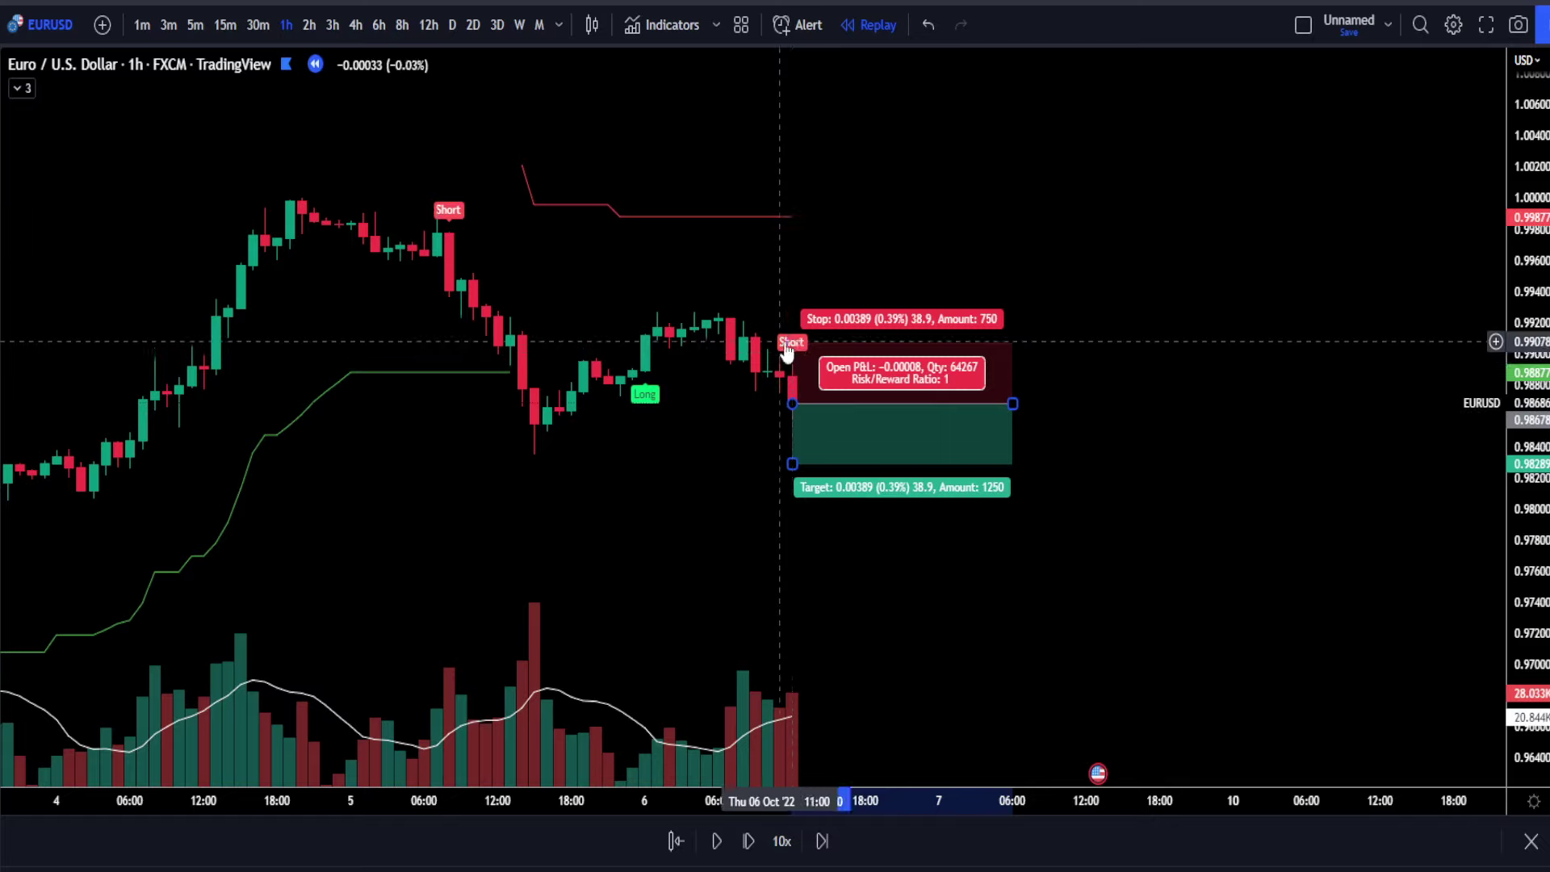
{"action": "left_click_drag", "start_coordinate": [792, 343], "coordinate": [792, 307]}
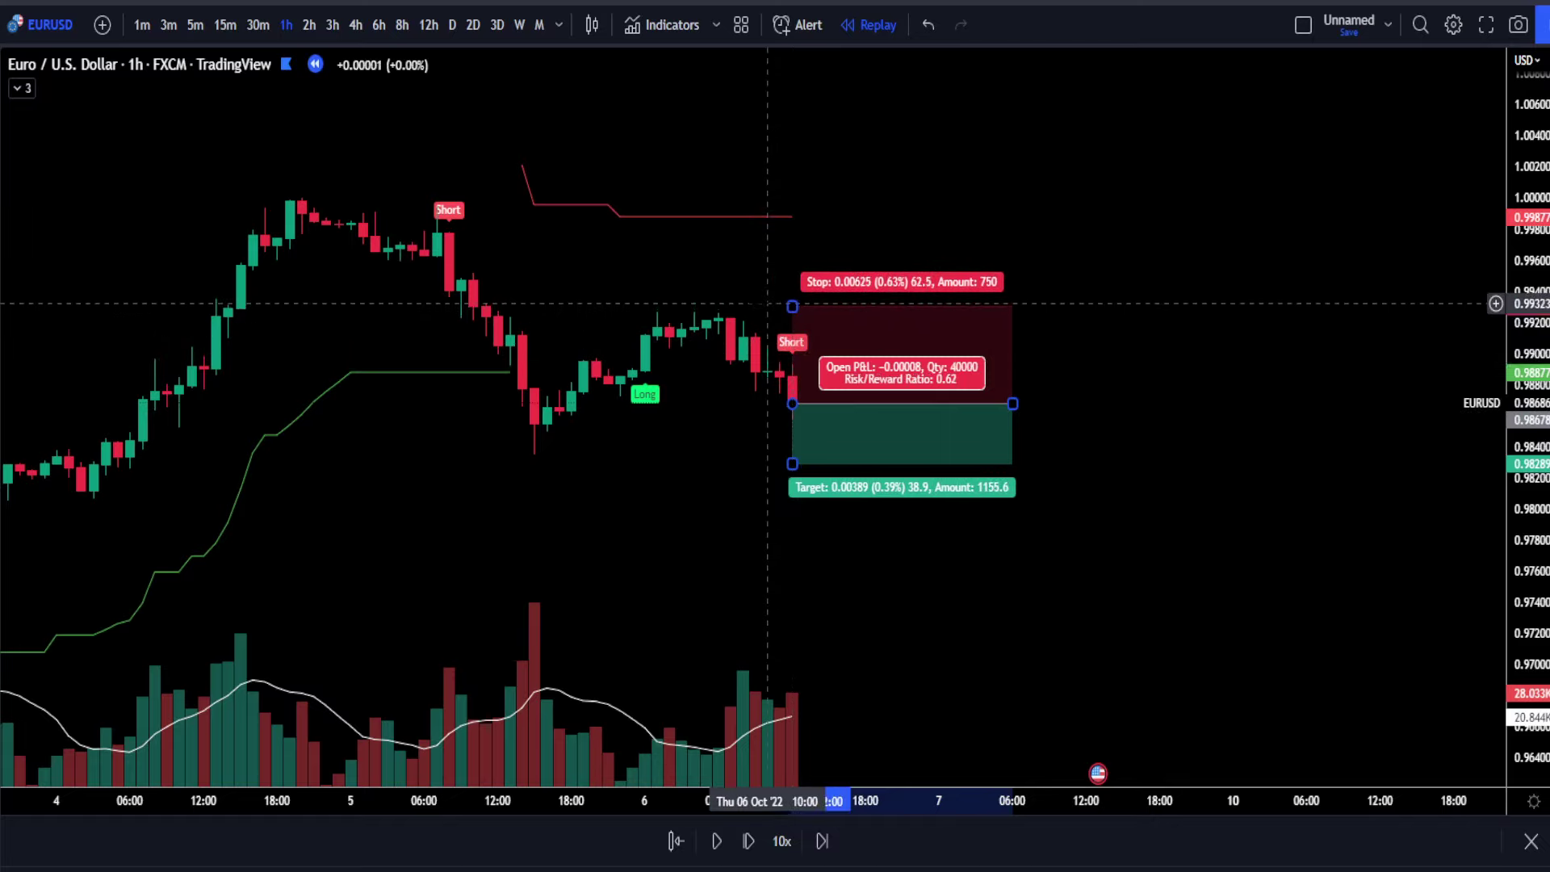
{"action": "mouse_move", "coordinate": [727, 468]}
{"action": "left_mouse_down"}
{"action": "mouse_move", "coordinate": [727, 384]}
{"action": "mouse_move", "coordinate": [788, 394]}
{"action": "mouse_move", "coordinate": [789, 514]}
{"action": "left_mouse_up"}
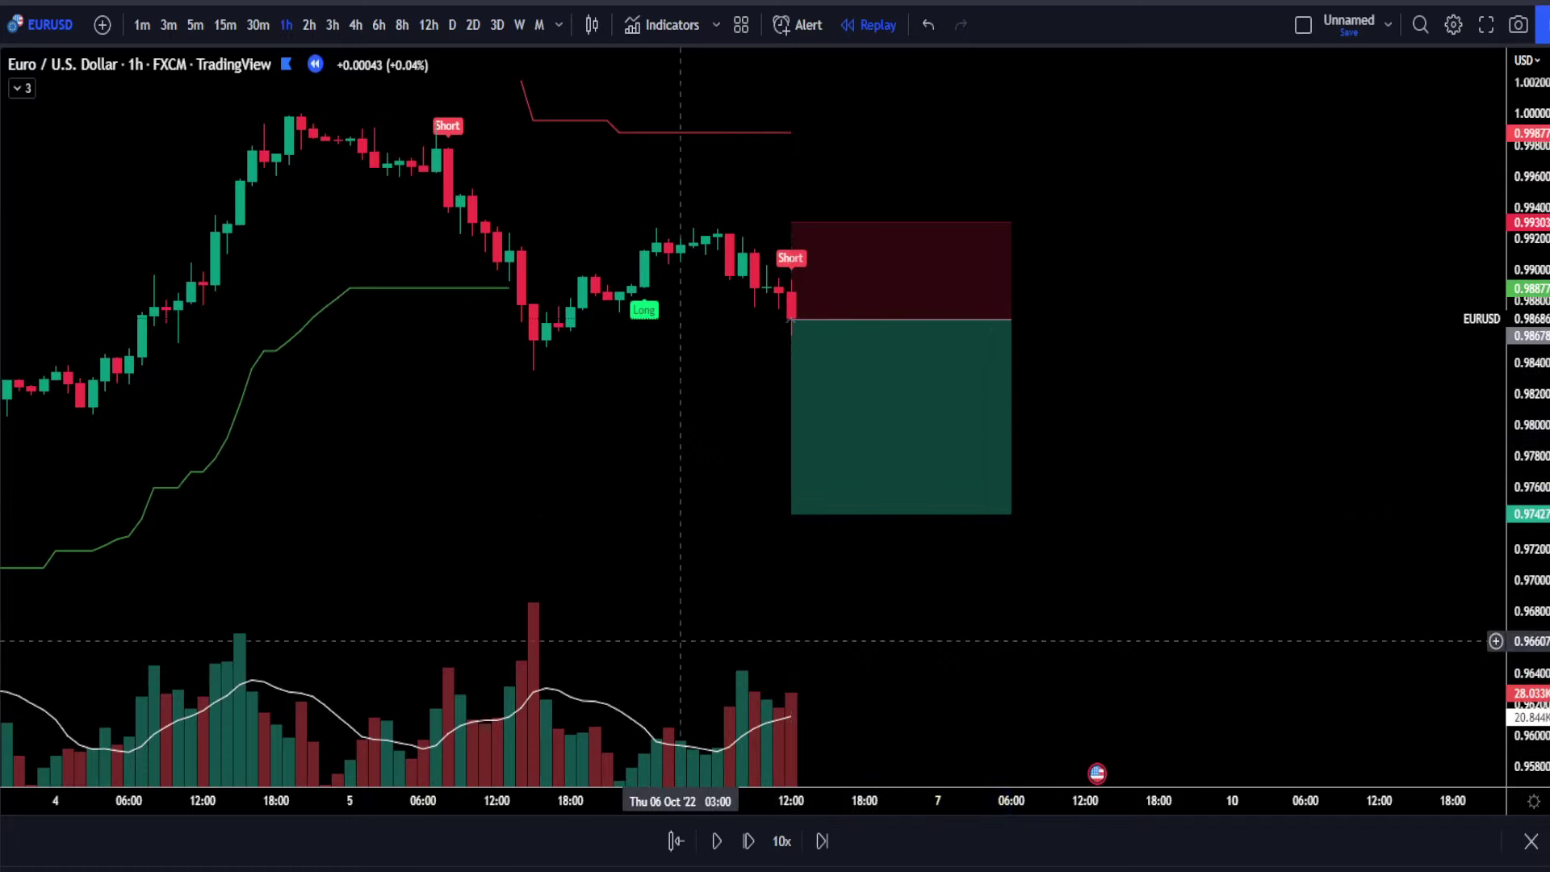
Replay until the short exits, trim its box to the exit candle, and place a new long.
{"action": "left_click", "coordinate": [717, 841]}
{"action": "left_click", "coordinate": [716, 840]}
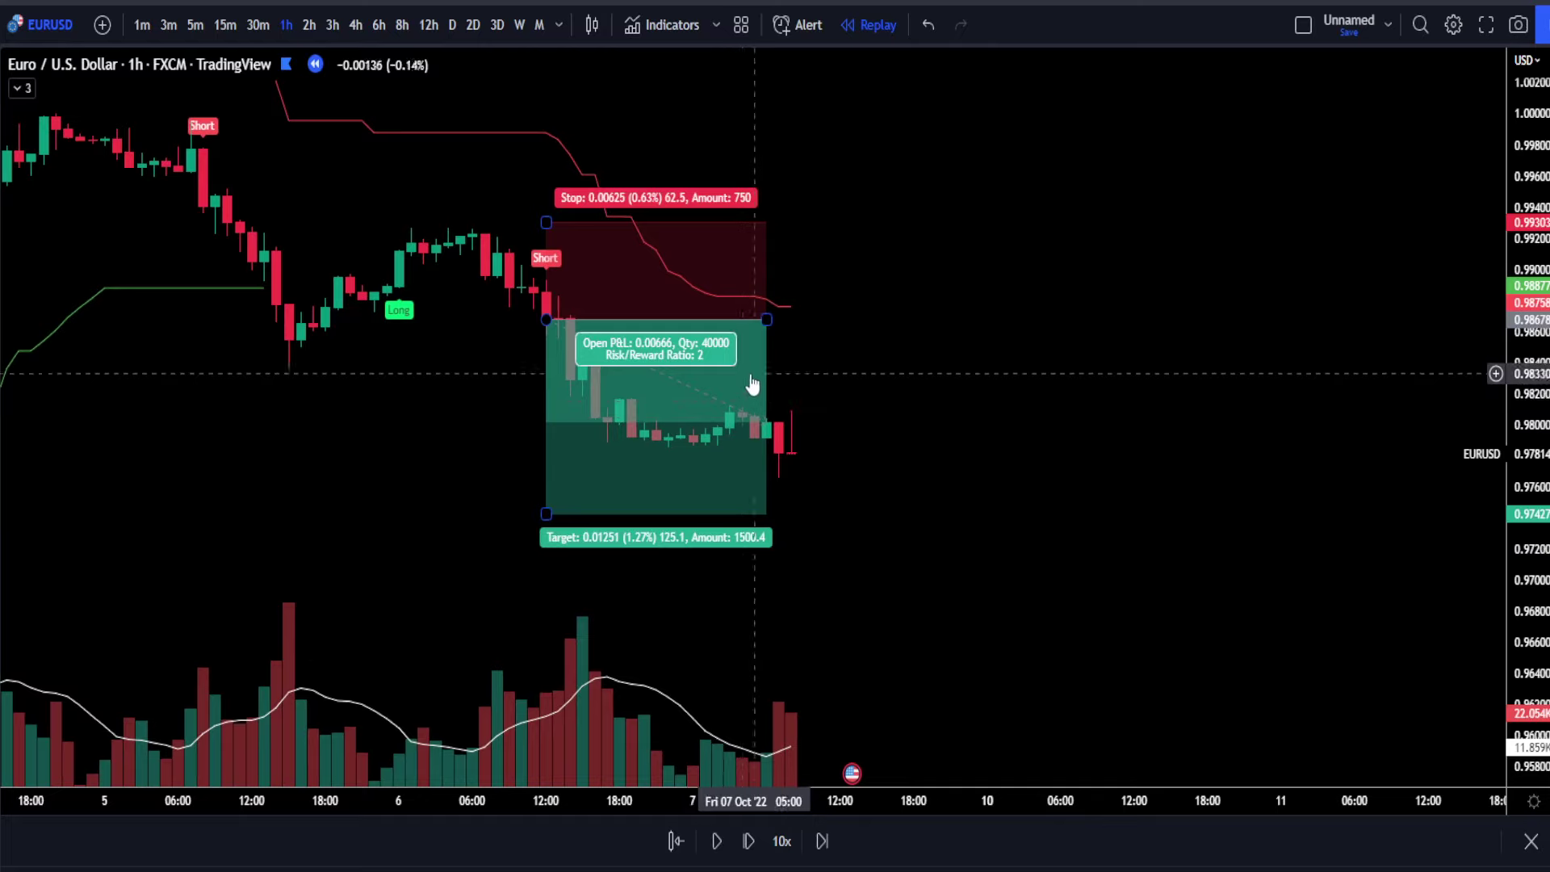
{"action": "left_click", "coordinate": [716, 841]}
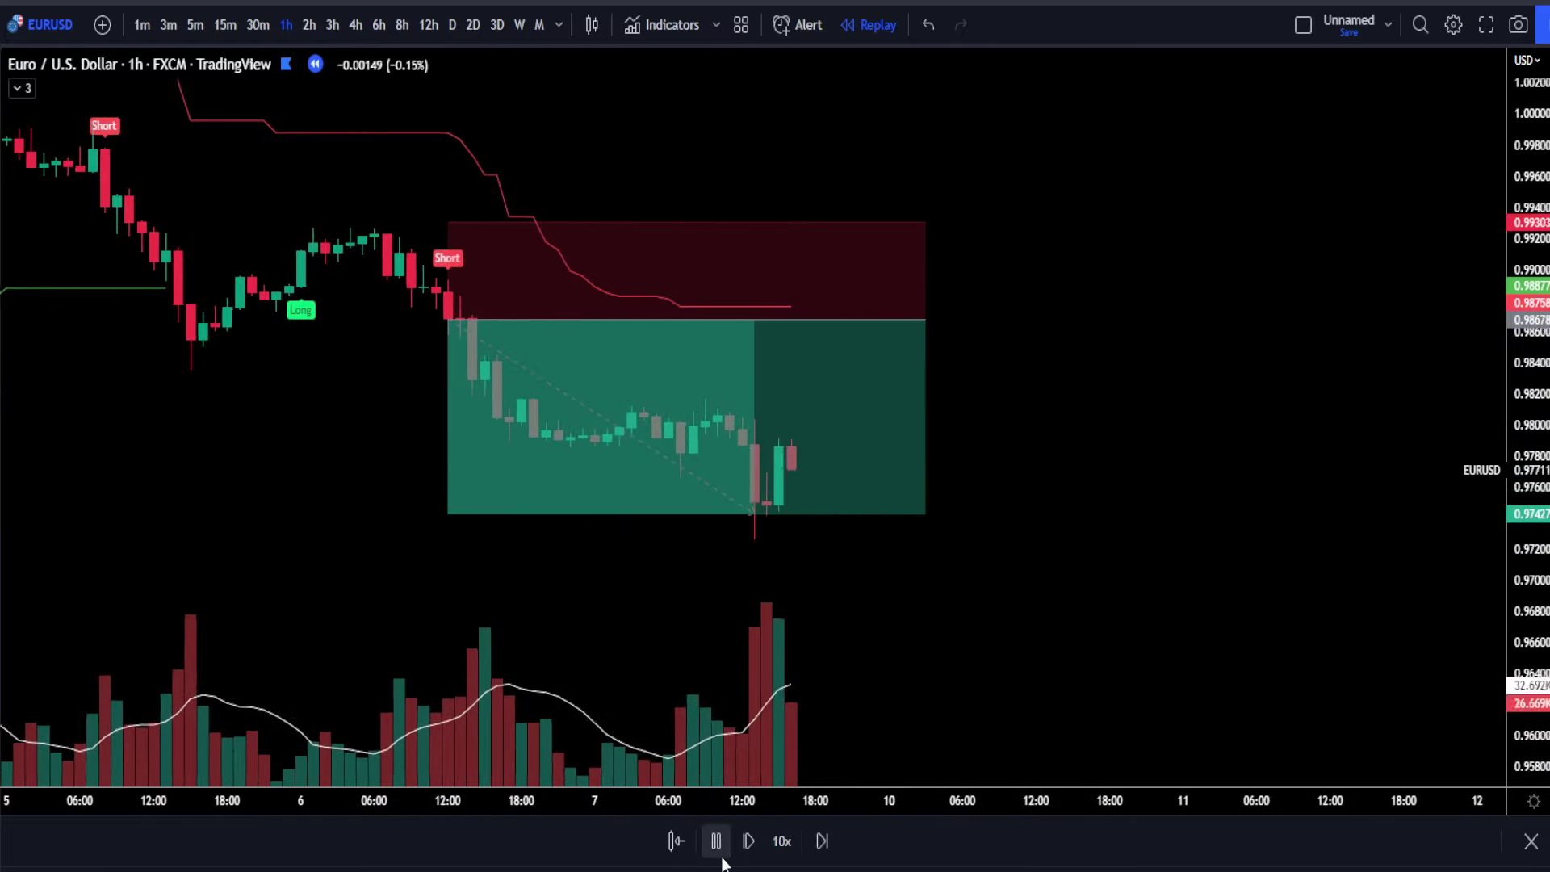
{"action": "left_click", "coordinate": [716, 840]}
{"action": "left_click_drag", "start_coordinate": [875, 319], "coordinate": [726, 315]}
{"action": "left_click_drag", "start_coordinate": [1038, 404], "coordinate": [1279, 404]}
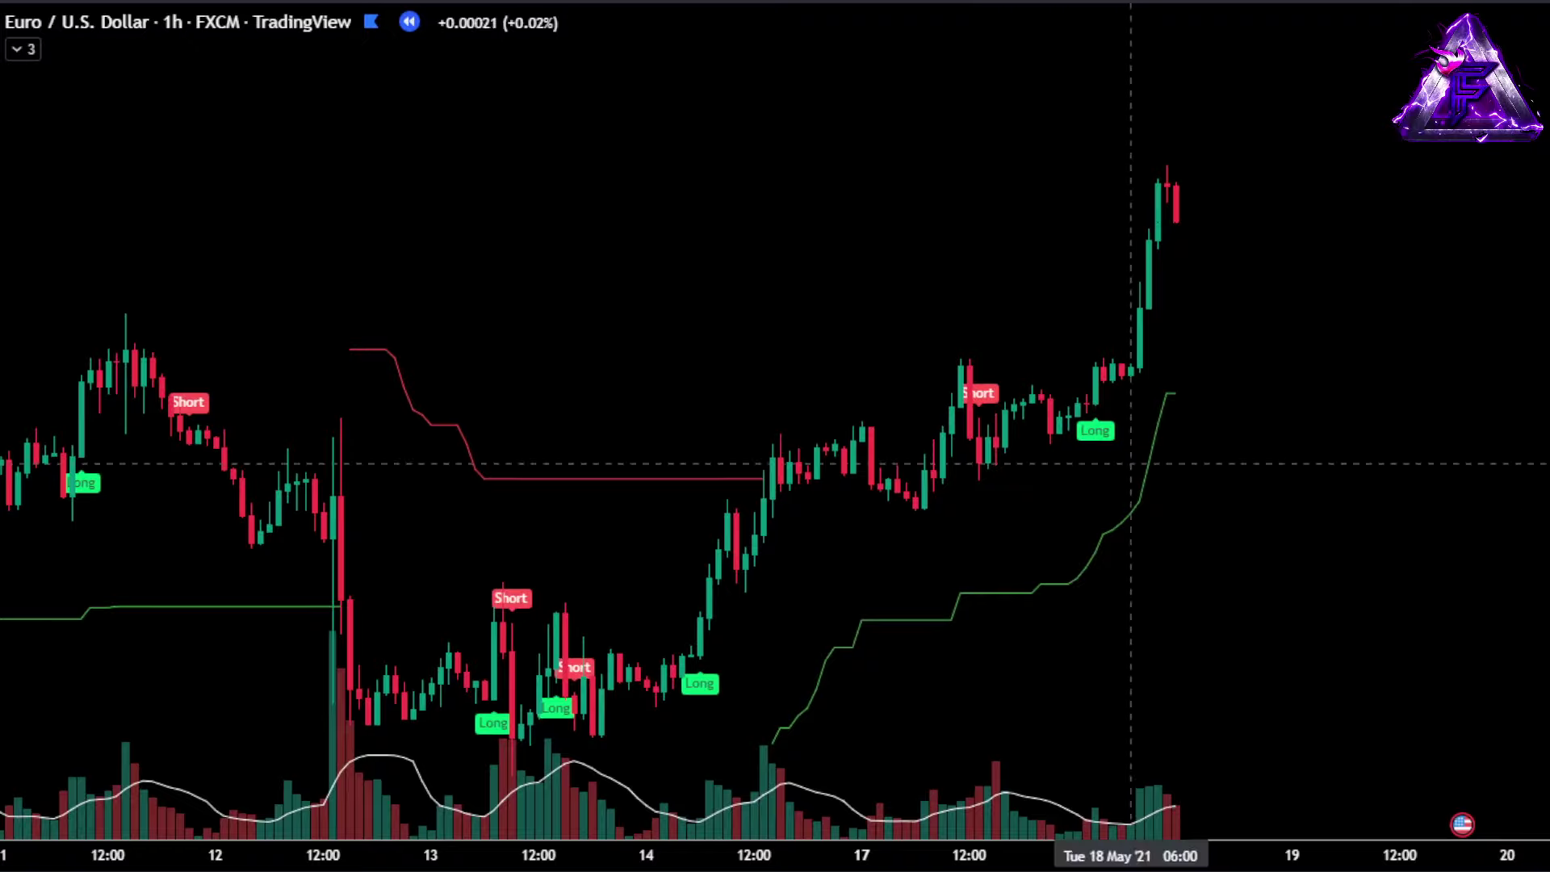
{"action": "left_click", "coordinate": [1094, 365]}
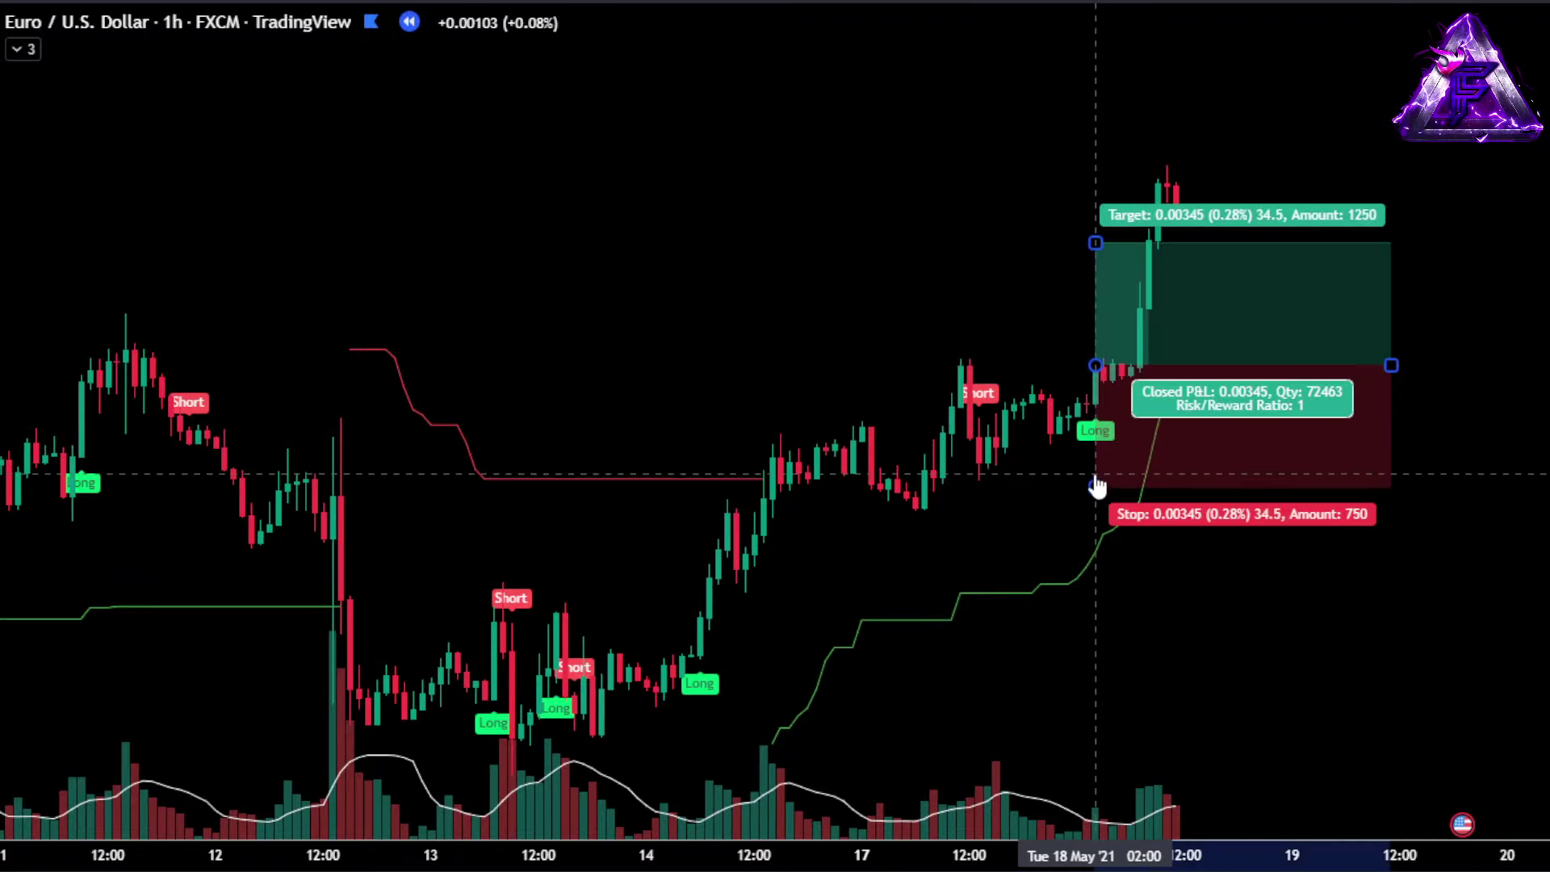
Raise the mid-May long's target and add a 2:1 short at the next Short signal.
{"action": "left_click_drag", "start_coordinate": [1095, 240], "coordinate": [1095, 191]}
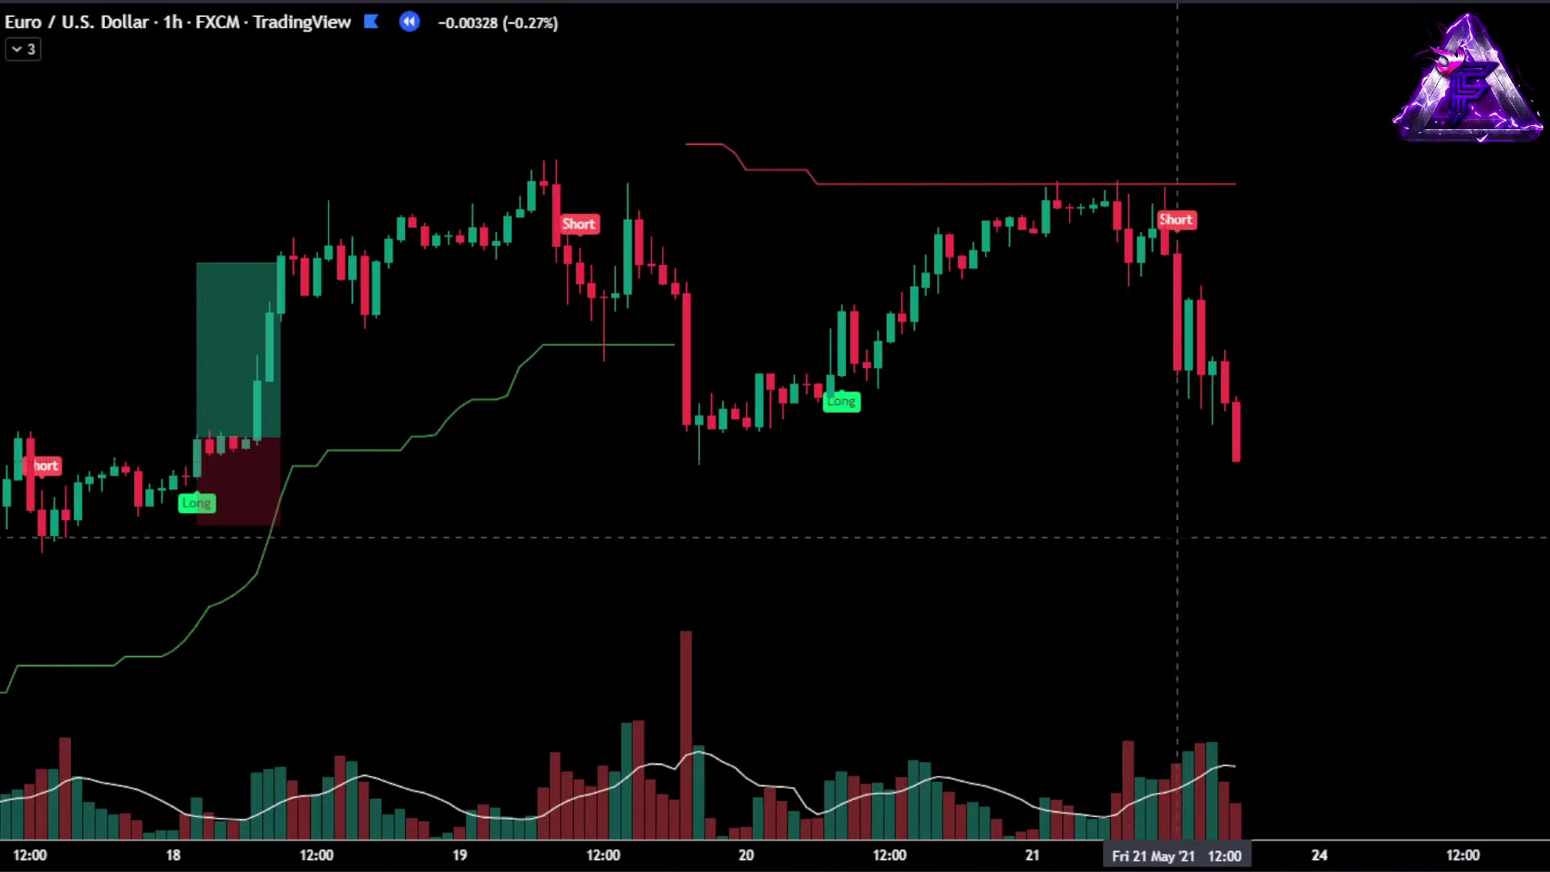
{"action": "left_click", "coordinate": [1180, 366]}
{"action": "left_click_drag", "start_coordinate": [1179, 461], "coordinate": [1179, 657]}
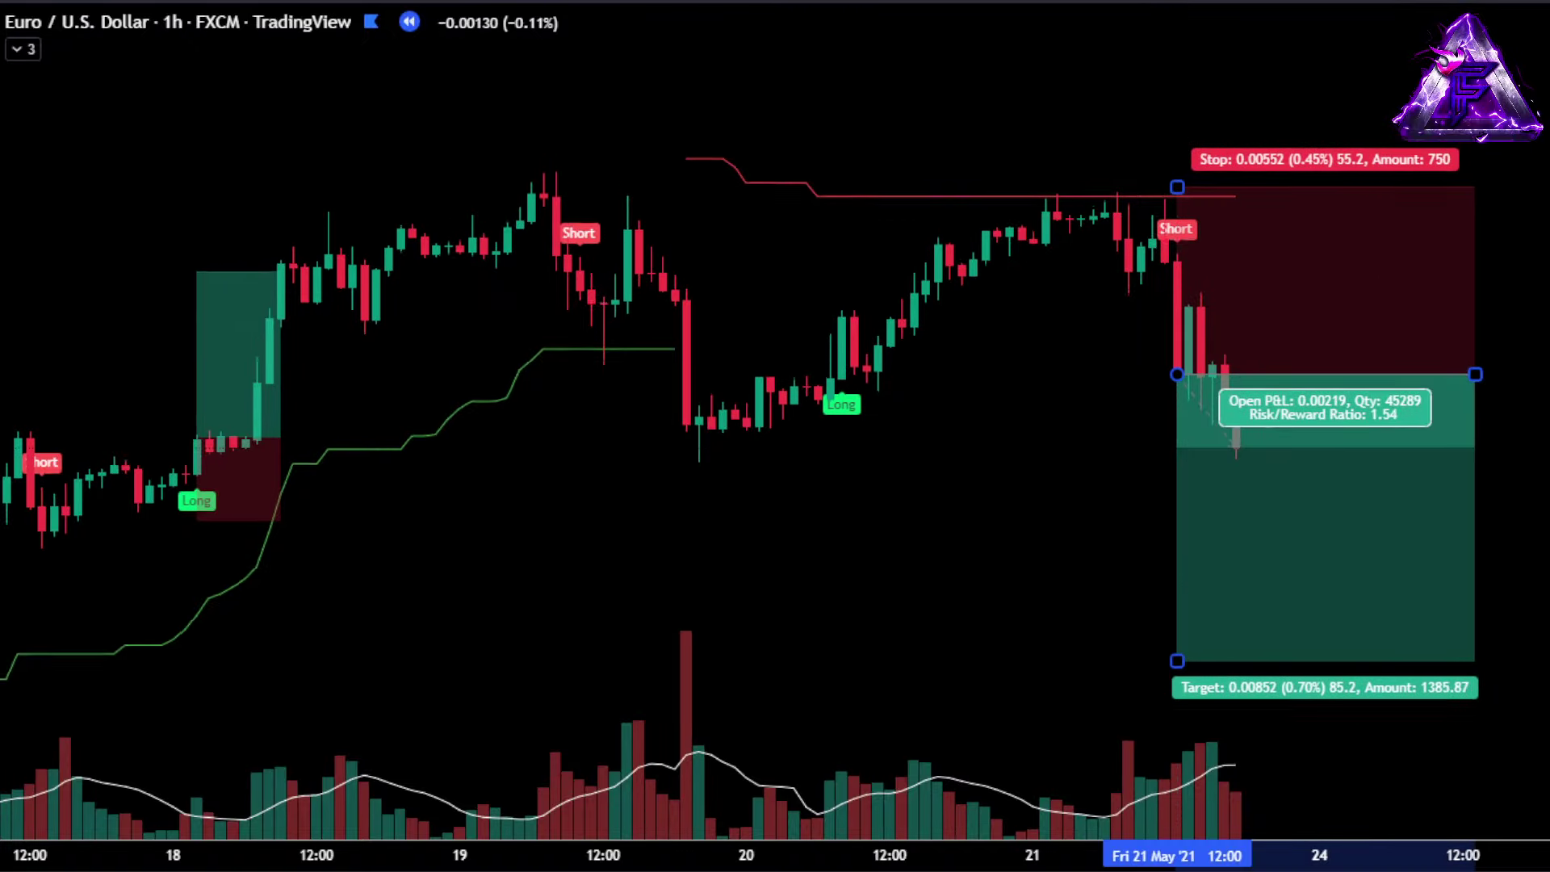
{"action": "scroll", "coordinate": [1179, 658], "scroll_direction": "down", "scroll_amount": 2}
{"action": "left_click_drag", "start_coordinate": [1307, 583], "coordinate": [1307, 630]}
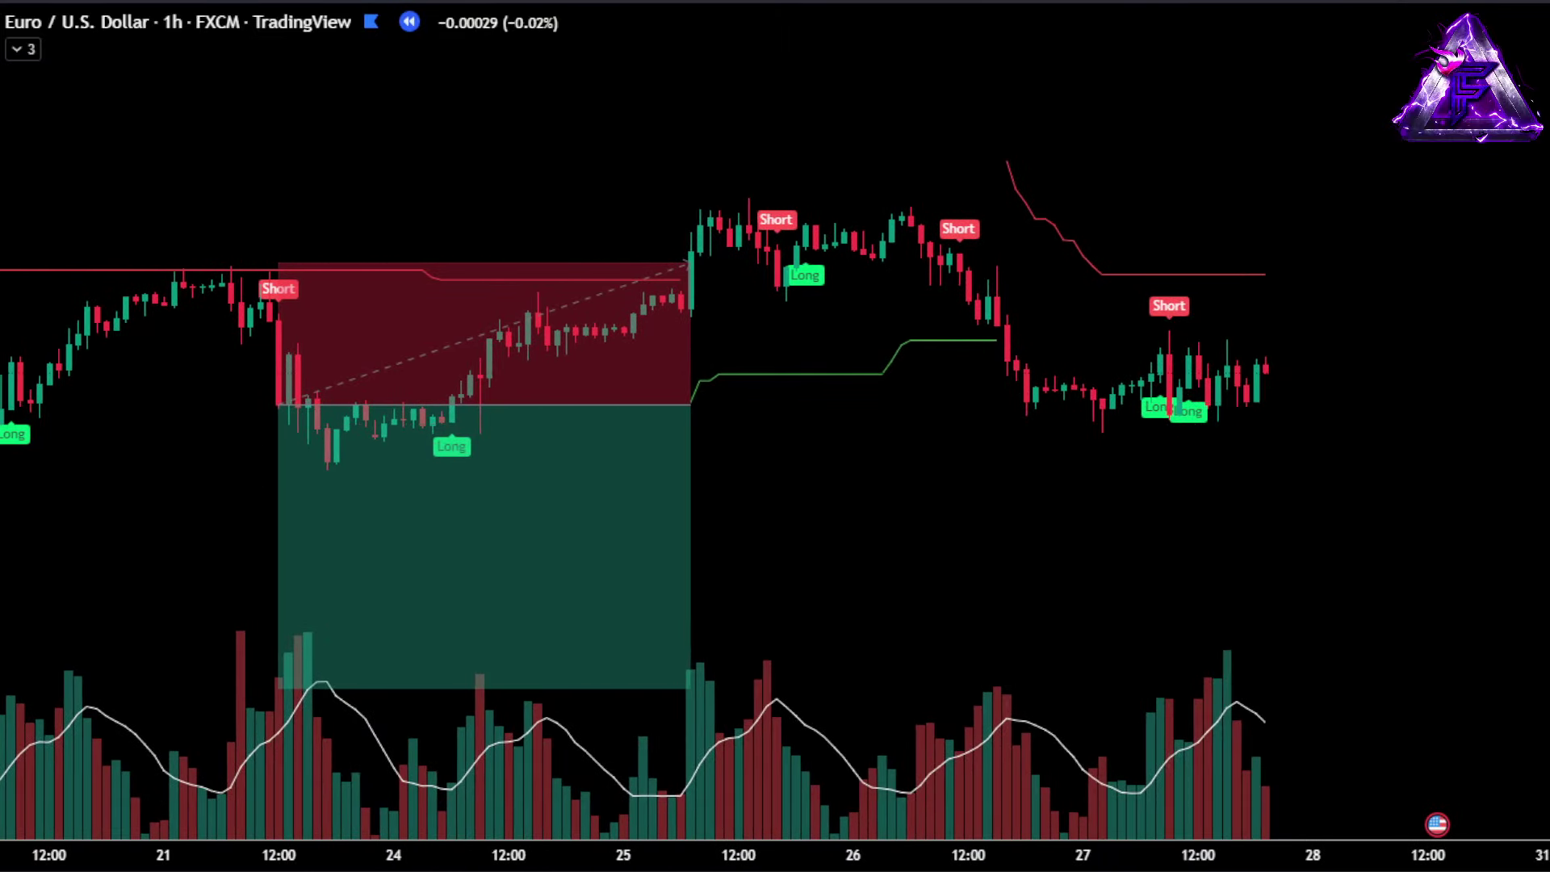
Add two more 2:1 shorts and a 2:1 long at the following signals into early June.
{"action": "left_click", "coordinate": [1168, 417]}
{"action": "left_click_drag", "start_coordinate": [1168, 487], "coordinate": [1147, 622]}
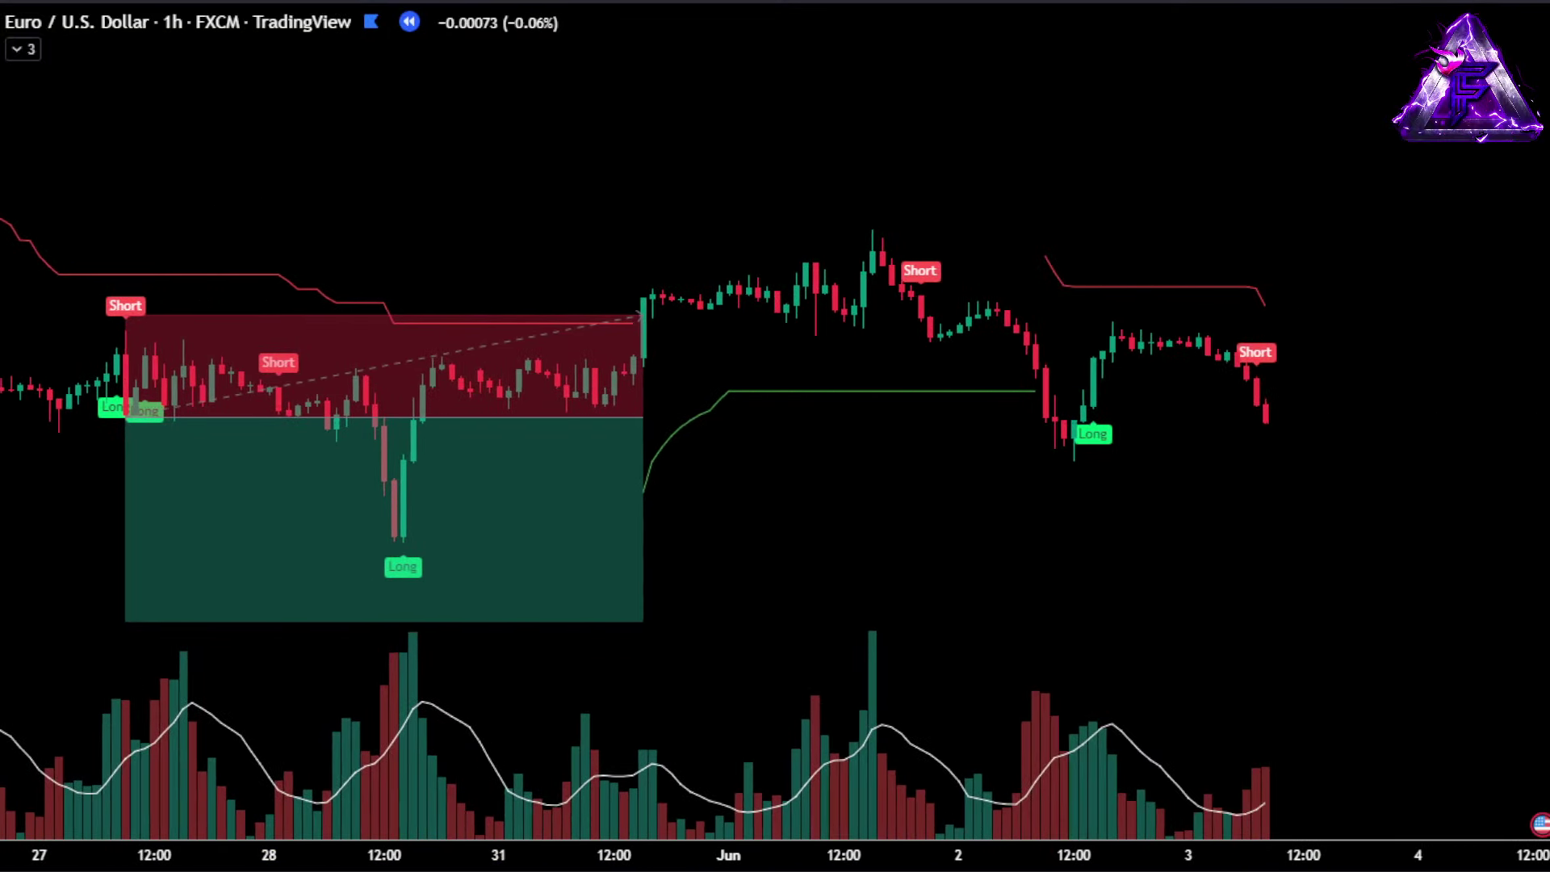
{"action": "left_click", "coordinate": [1102, 408]}
{"action": "left_click_drag", "start_coordinate": [1102, 480], "coordinate": [1102, 578]}
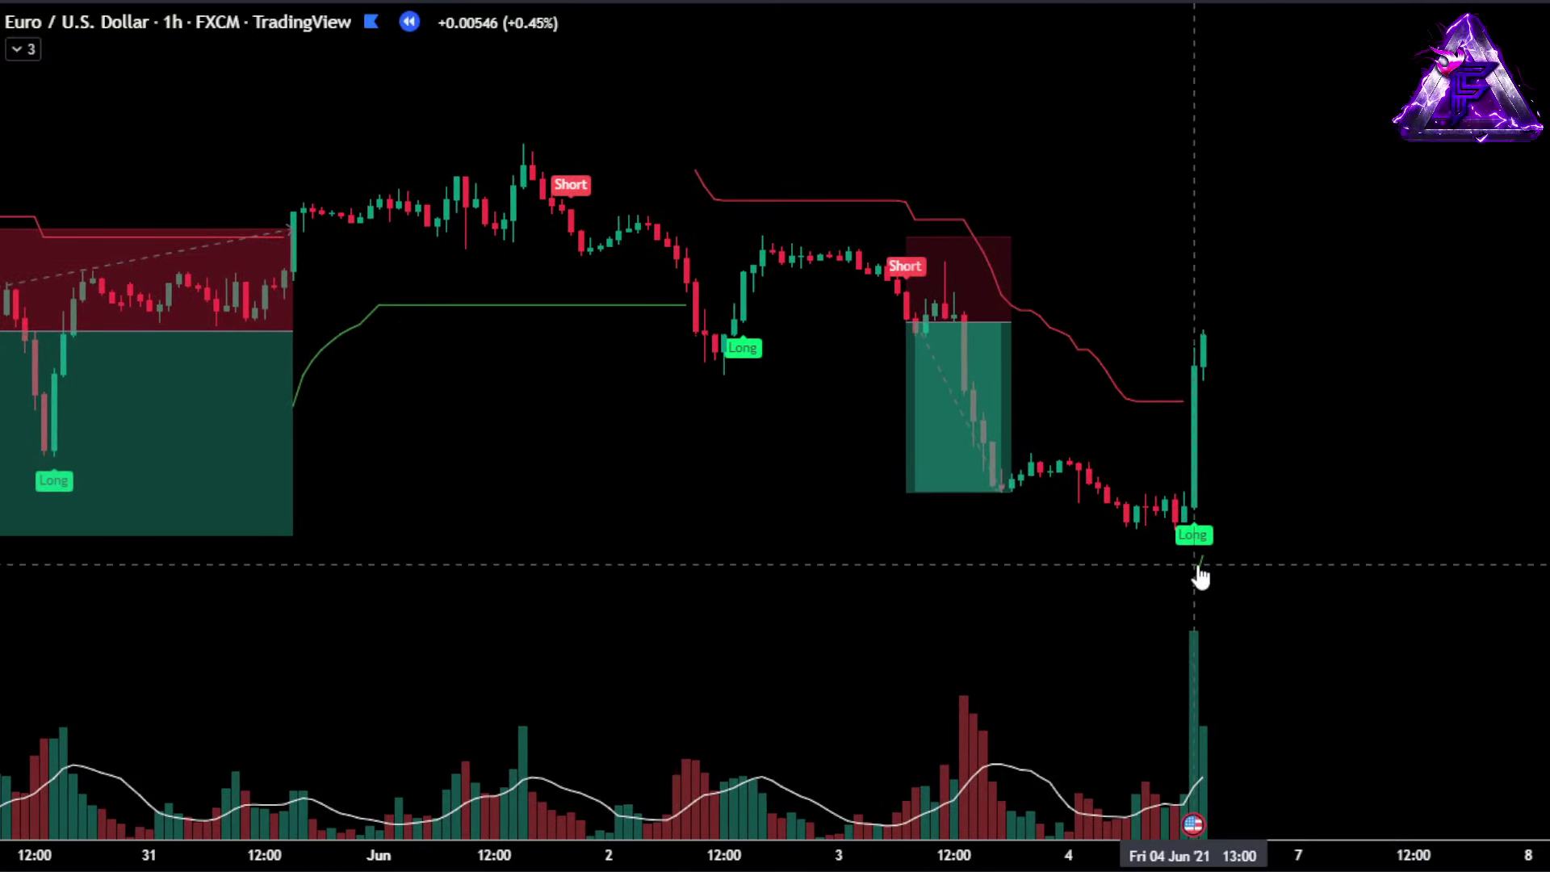
{"action": "left_click", "coordinate": [1194, 370]}
{"action": "left_click_drag", "start_coordinate": [1163, 378], "coordinate": [1162, 127]}
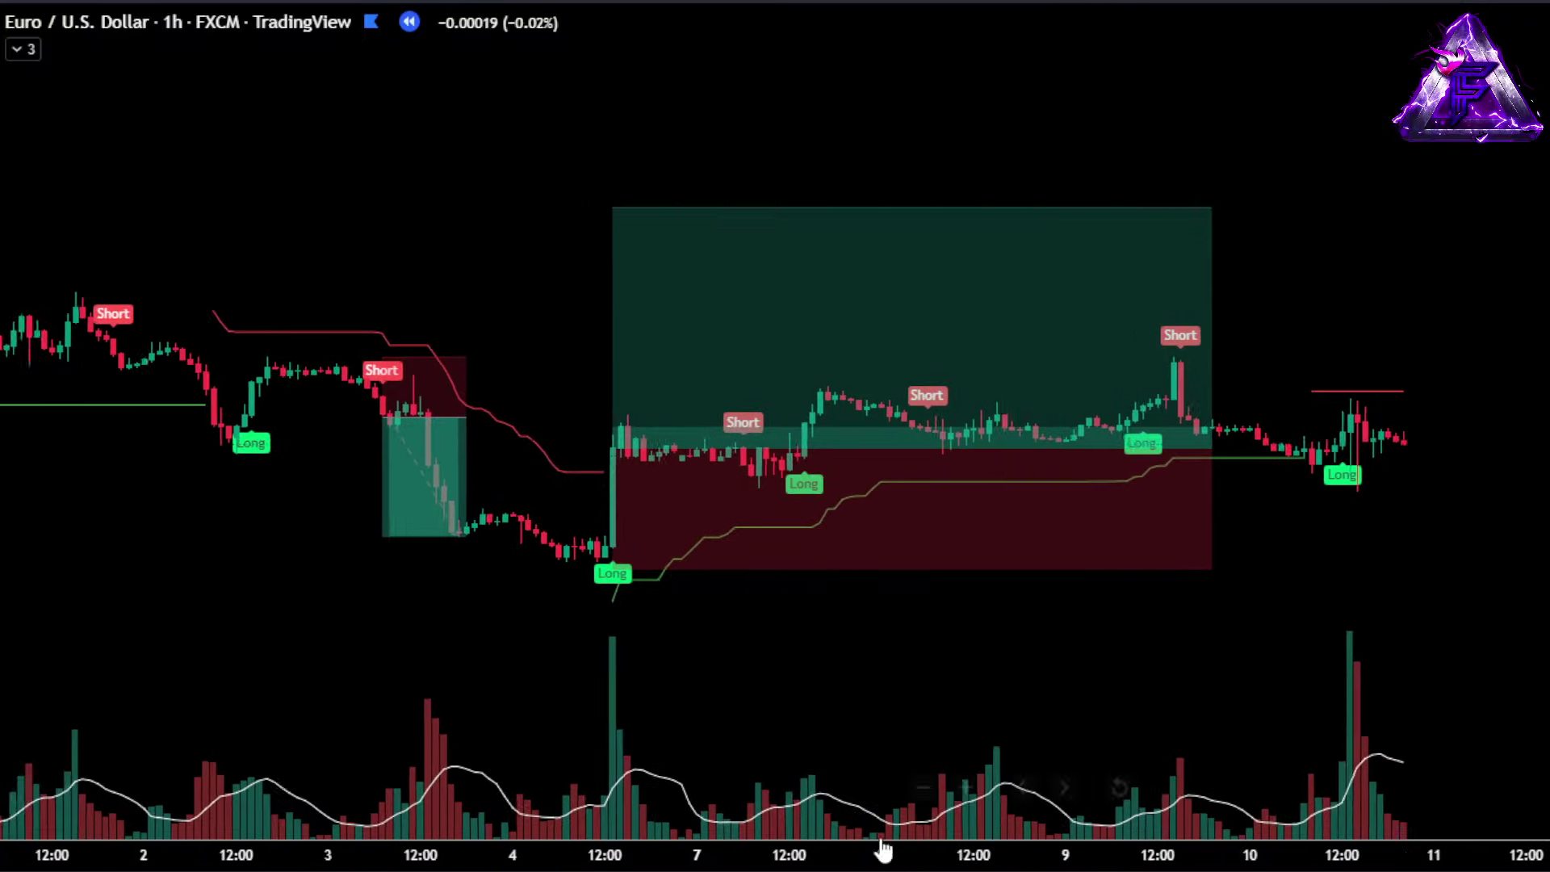
Advance the replay and place a short at the latest candle with a lowered target.
{"action": "left_click", "coordinate": [566, 447]}
{"action": "scroll", "coordinate": [1481, 547], "scroll_direction": "down", "scroll_amount": 2}
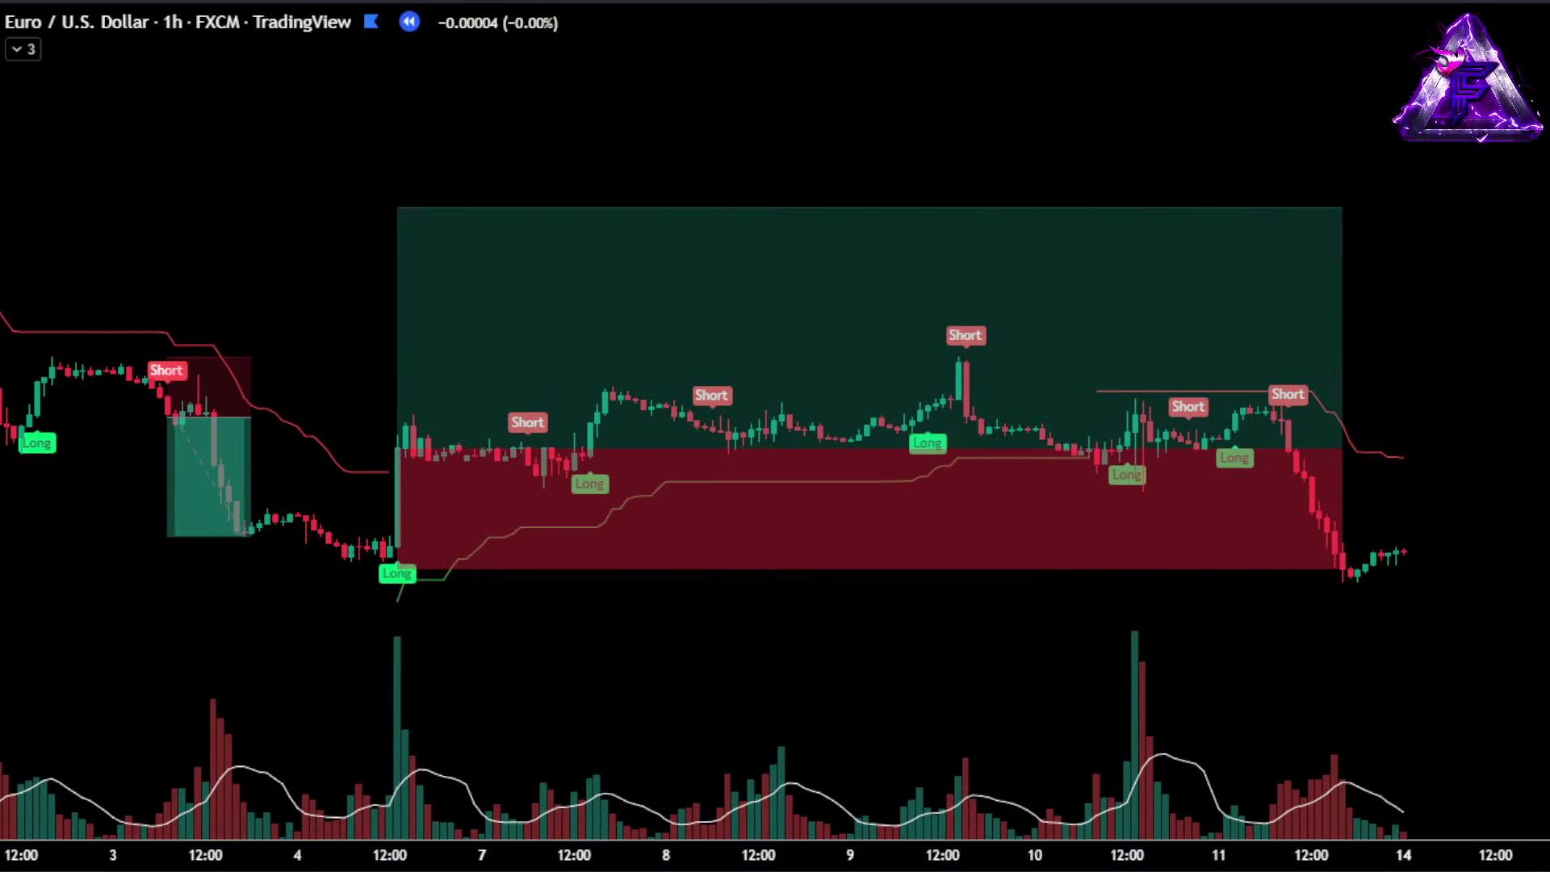
{"action": "scroll", "coordinate": [1481, 547], "scroll_direction": "up", "scroll_amount": 3}
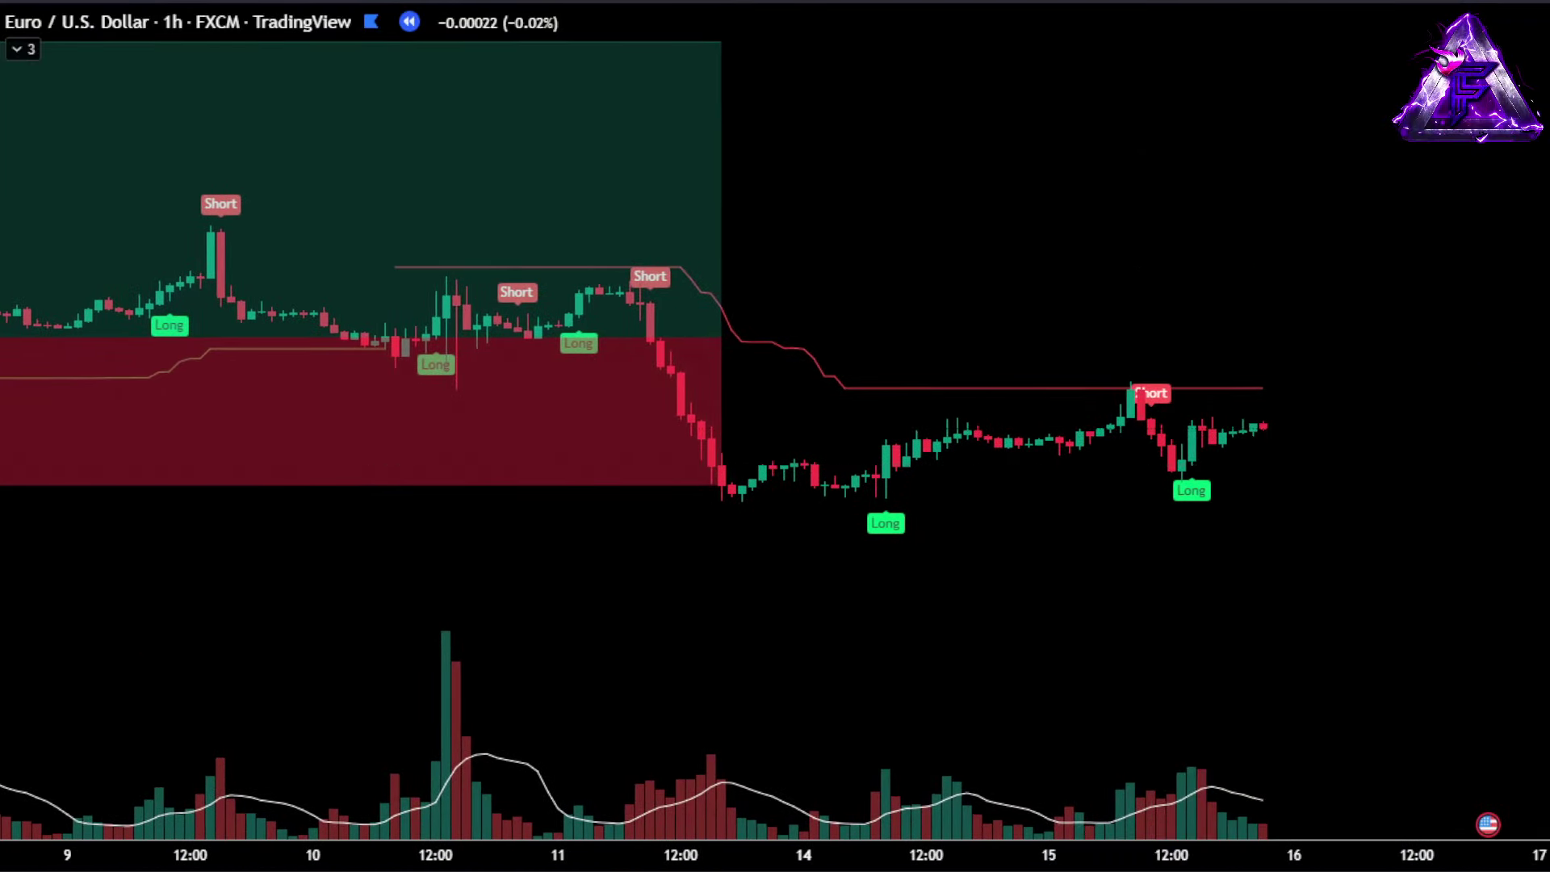
{"action": "left_click", "coordinate": [1141, 418]}
{"action": "left_click_drag", "start_coordinate": [1141, 484], "coordinate": [1109, 523]}
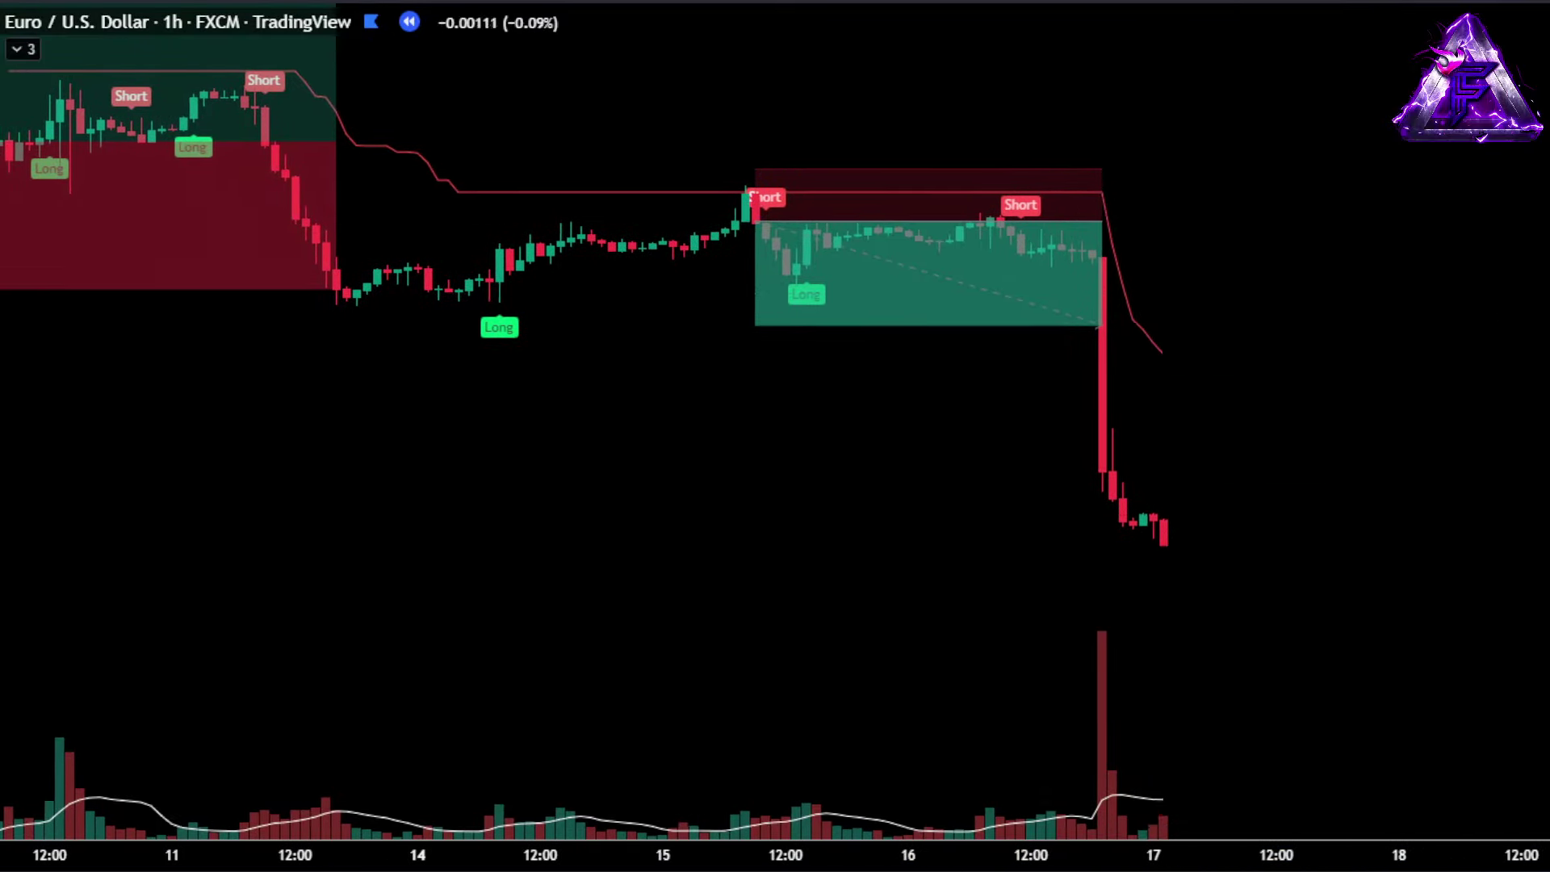
Place three more shorts at new Short signals, adjusting their stops and 2:1 targets.
{"action": "left_click", "coordinate": [1001, 254]}
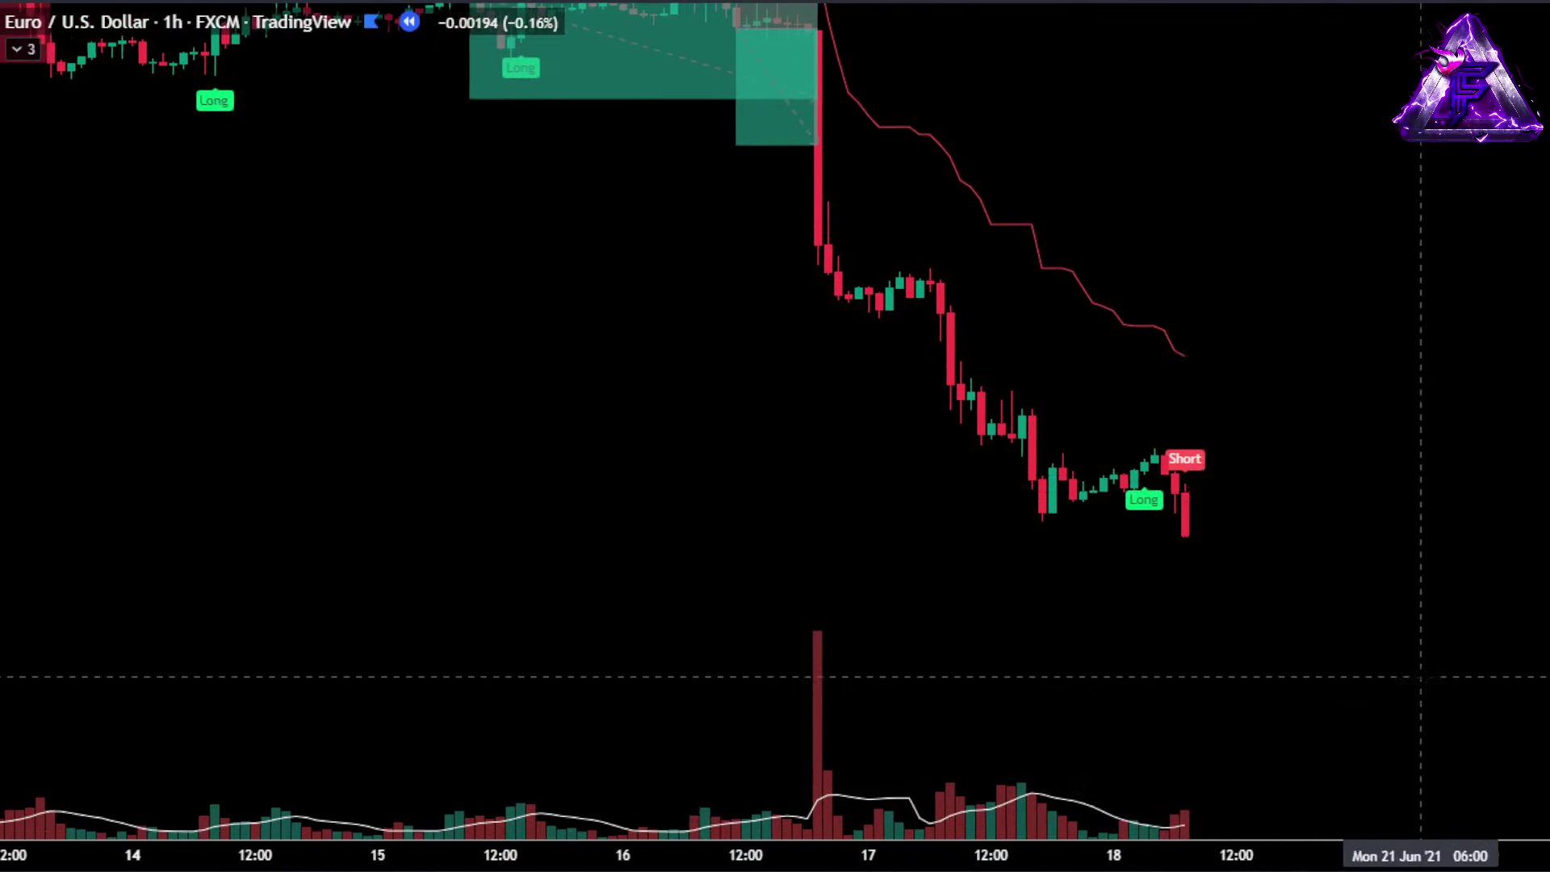
{"action": "left_click", "coordinate": [1042, 516]}
{"action": "left_click_drag", "start_coordinate": [1042, 658], "coordinate": [981, 707]}
{"action": "left_click", "coordinate": [1117, 453]}
{"action": "left_click_drag", "start_coordinate": [1118, 322], "coordinate": [1117, 375]}
{"action": "left_click_drag", "start_coordinate": [1119, 585], "coordinate": [1120, 611]}
{"action": "left_click_drag", "start_coordinate": [1414, 452], "coordinate": [1517, 454]}
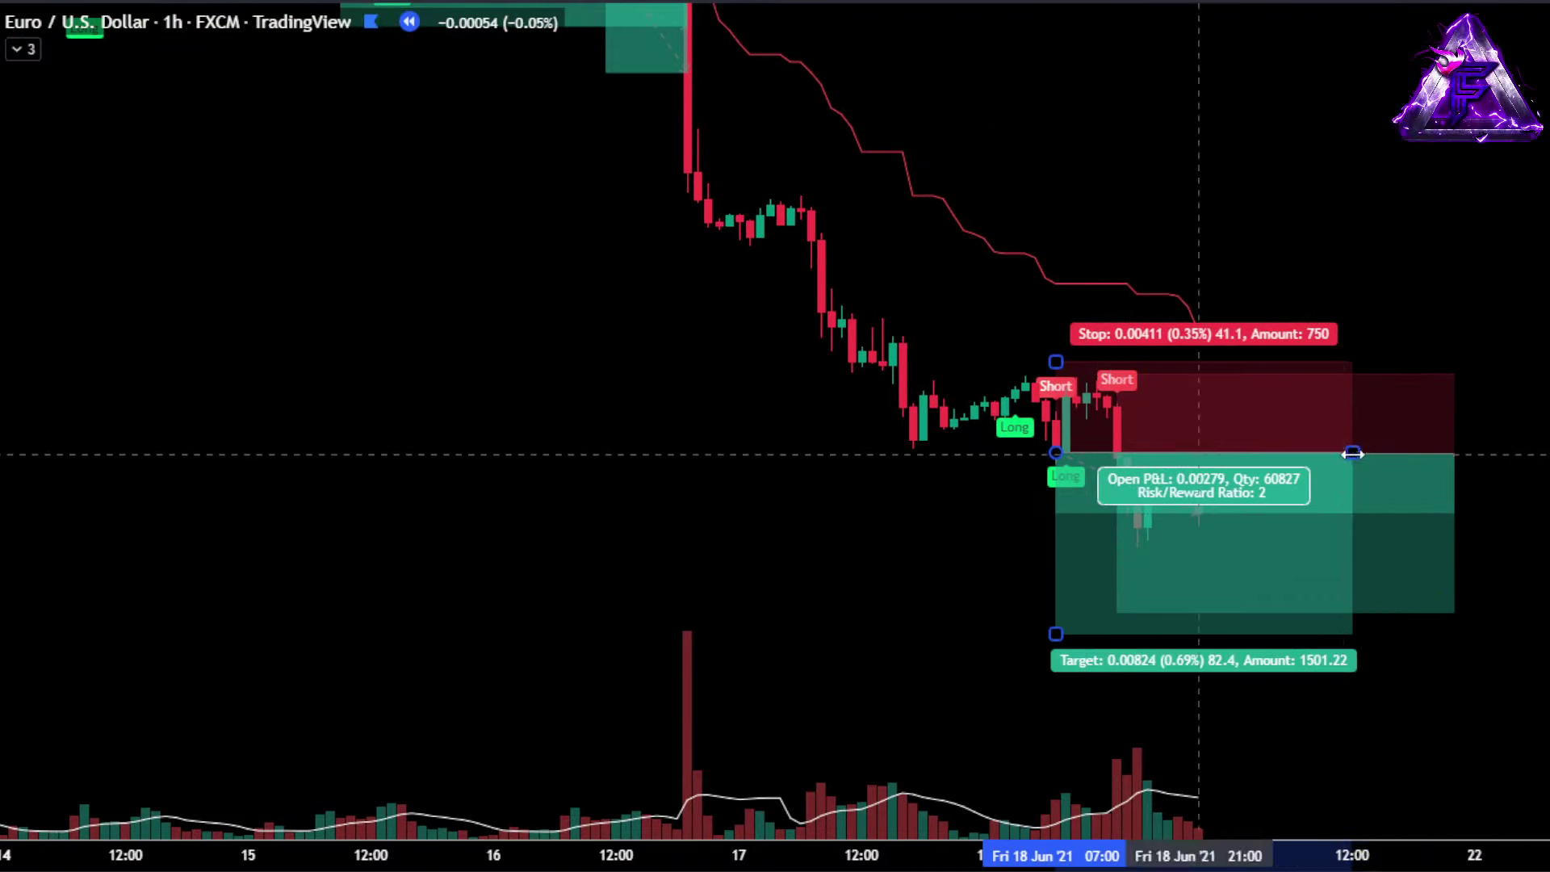
Trim the finished short to its exit candle and place a long with a raised target.
{"action": "left_click", "coordinate": [1093, 445]}
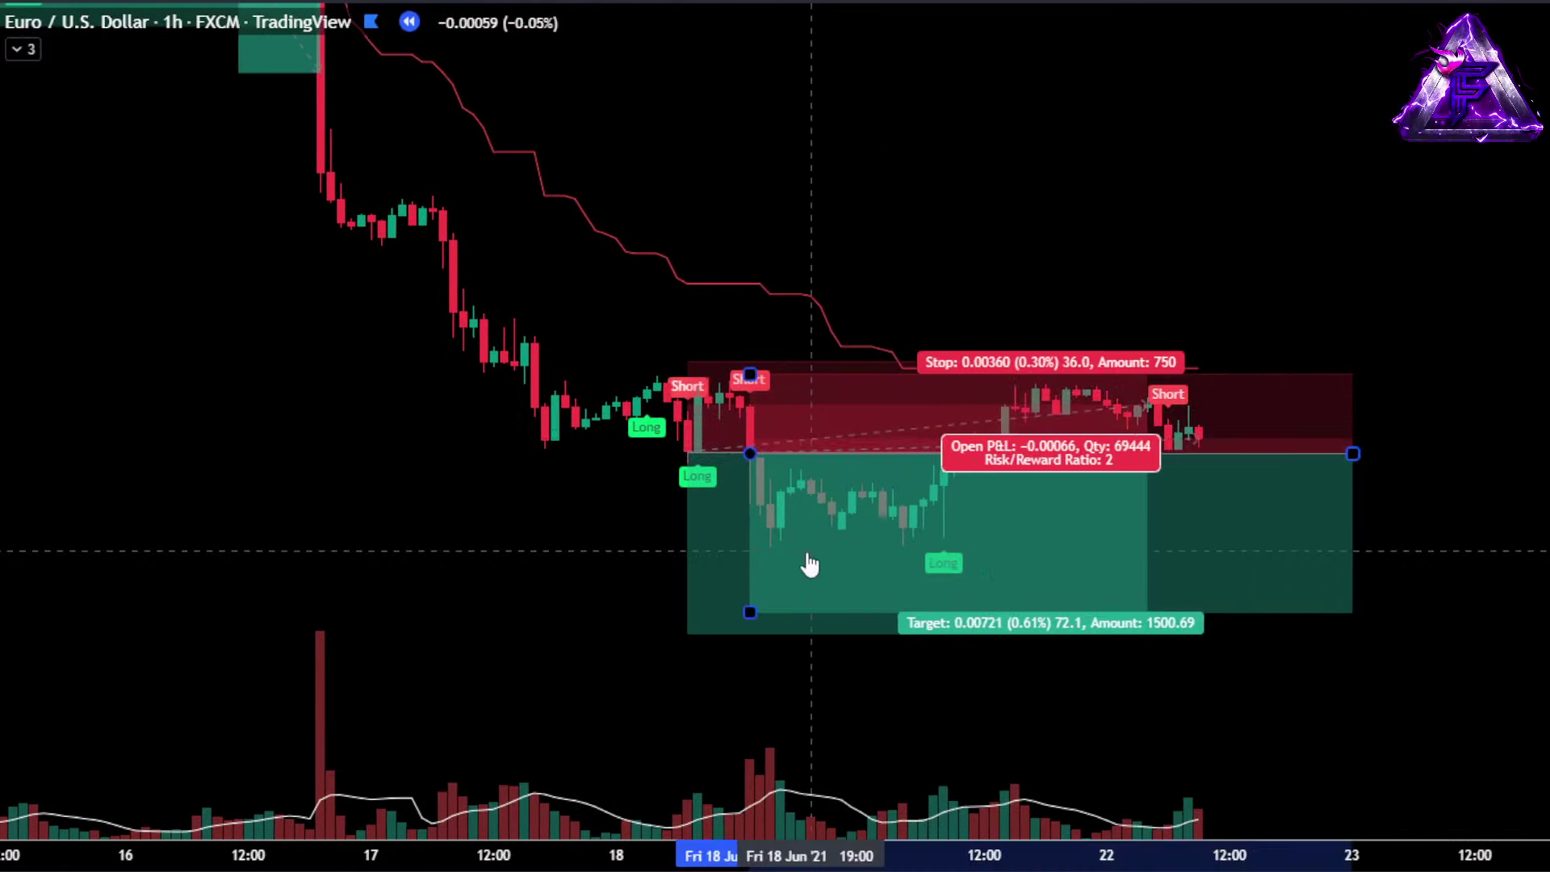
{"action": "left_click_drag", "start_coordinate": [1349, 453], "coordinate": [1083, 440]}
{"action": "left_click", "coordinate": [1090, 501]}
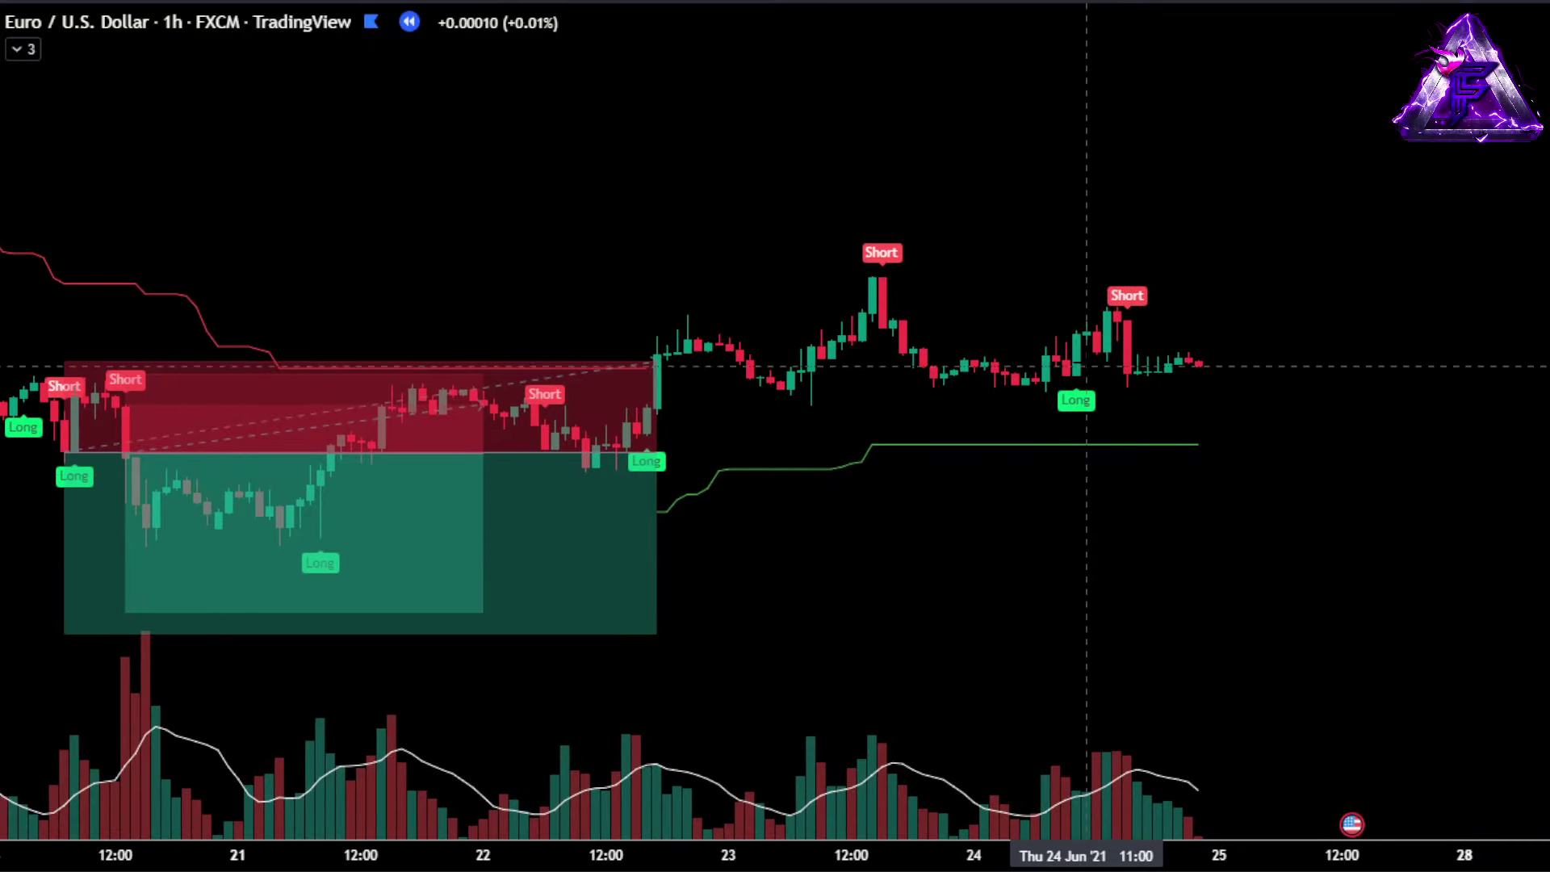
{"action": "left_click", "coordinate": [1087, 365]}
{"action": "left_click_drag", "start_coordinate": [1073, 253], "coordinate": [1066, 173]}
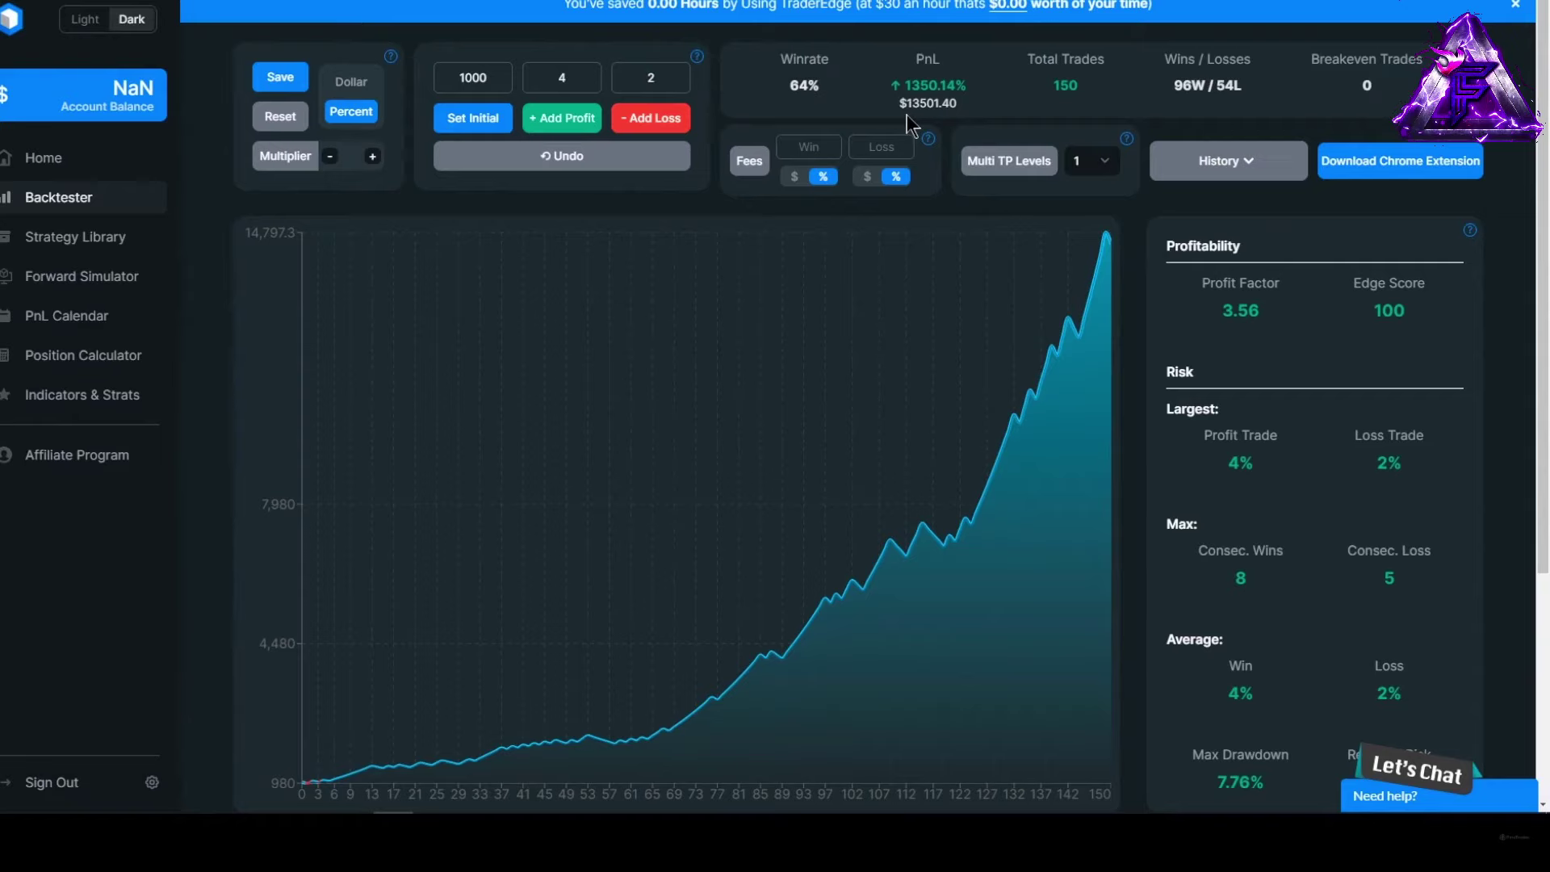
Scroll the TraderEdge Backtester to the risk statistics and check the Consec. Wins/Loss tooltips.
{"action": "scroll", "coordinate": [1431, 319], "scroll_direction": "down", "scroll_amount": 2}
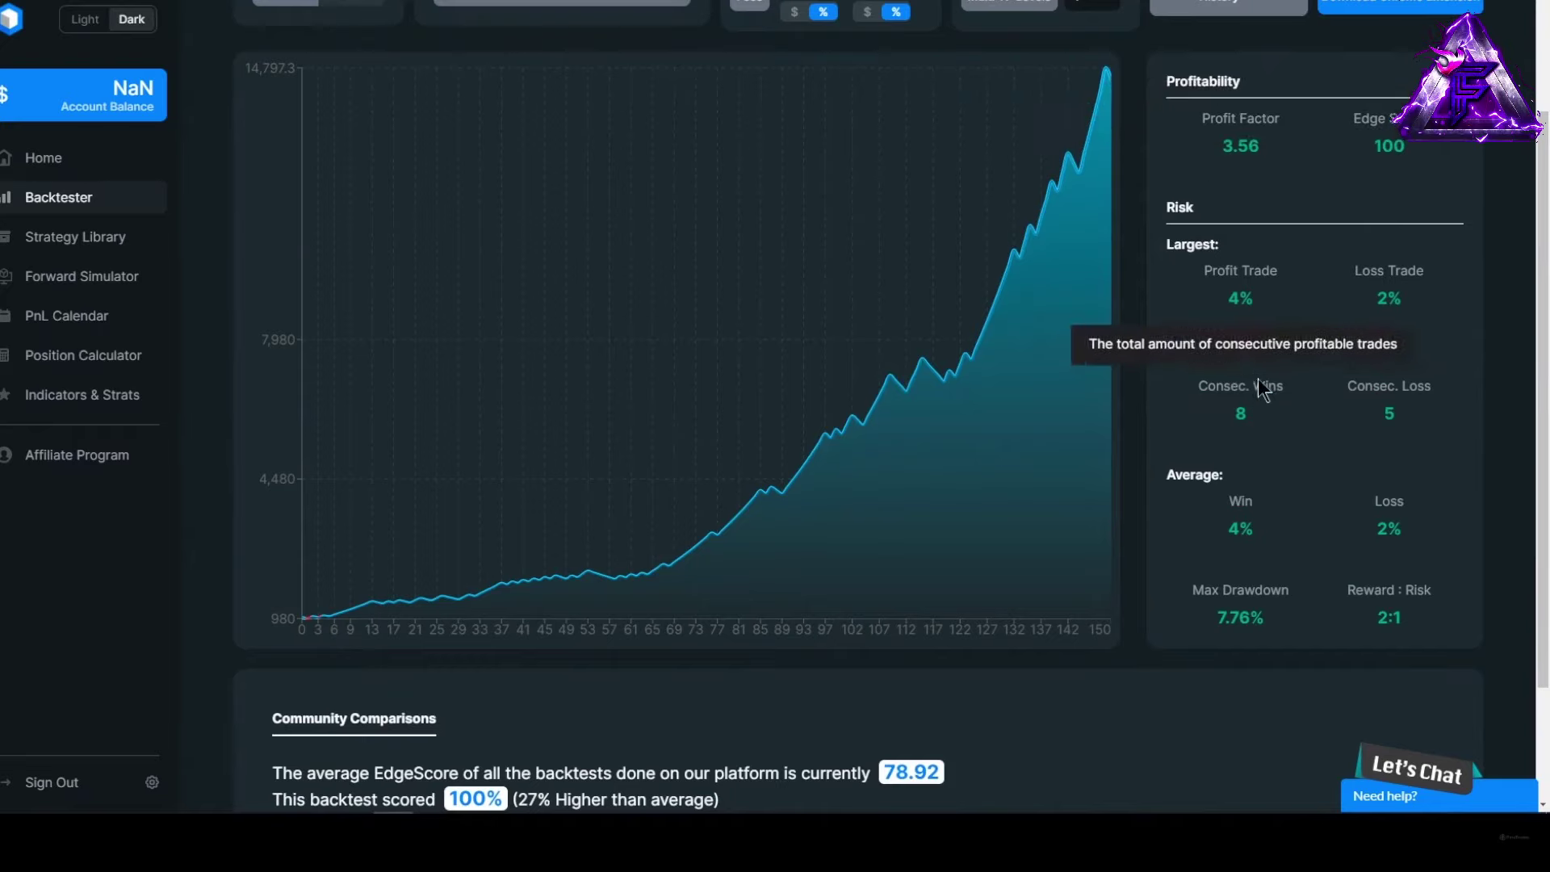
{"action": "mouse_move", "coordinate": [1413, 376]}
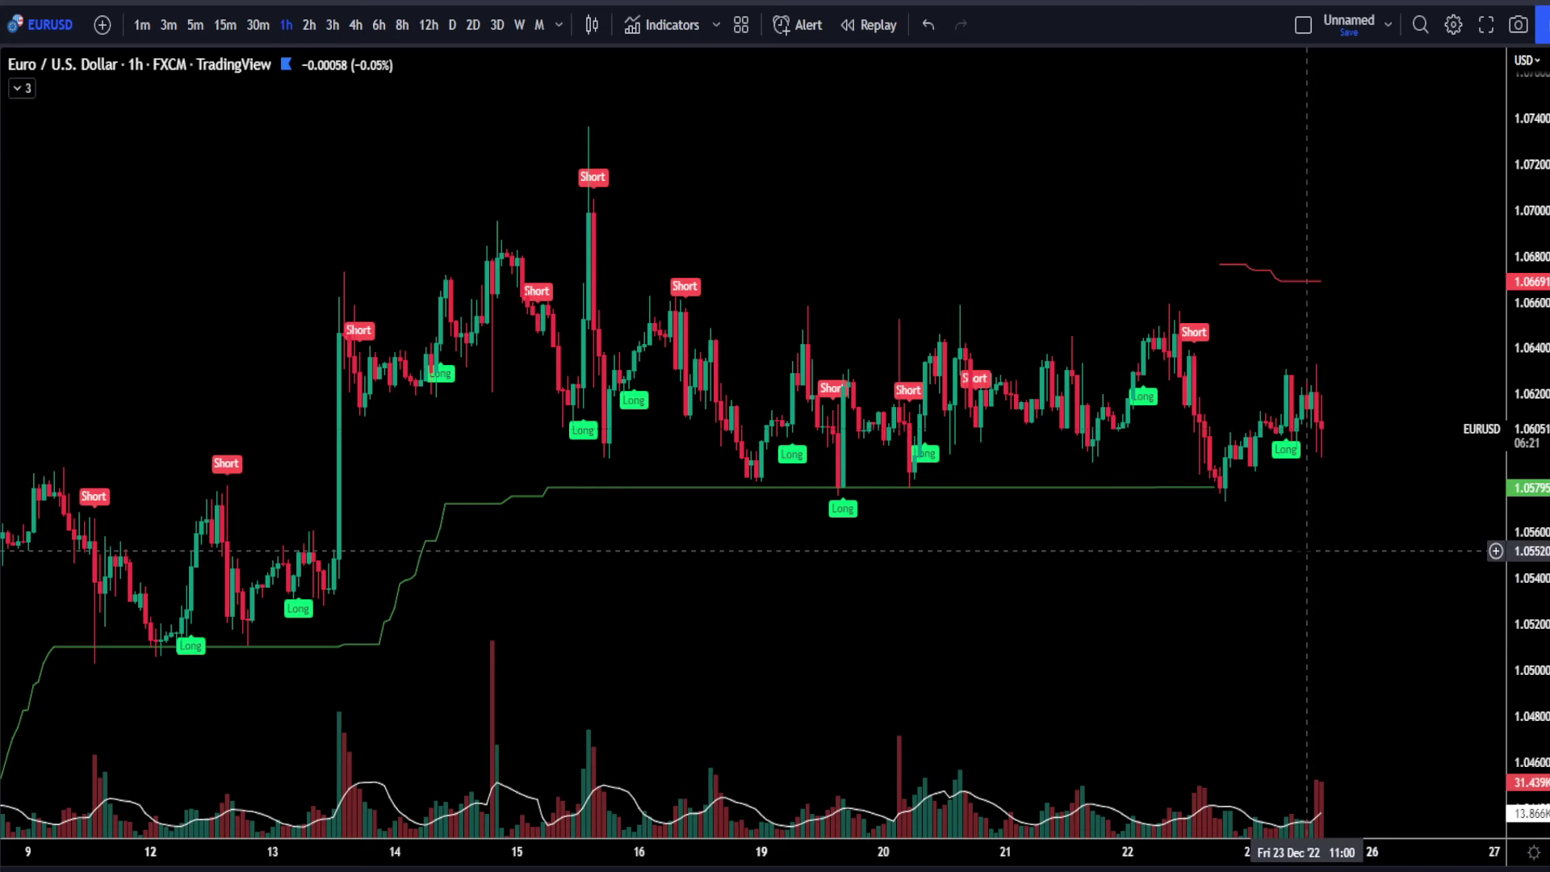
Check the Twin Range Filter inputs (fast 25/1.5, slow 55/2) and confirm with Ok.
{"action": "double_click", "coordinate": [933, 464]}
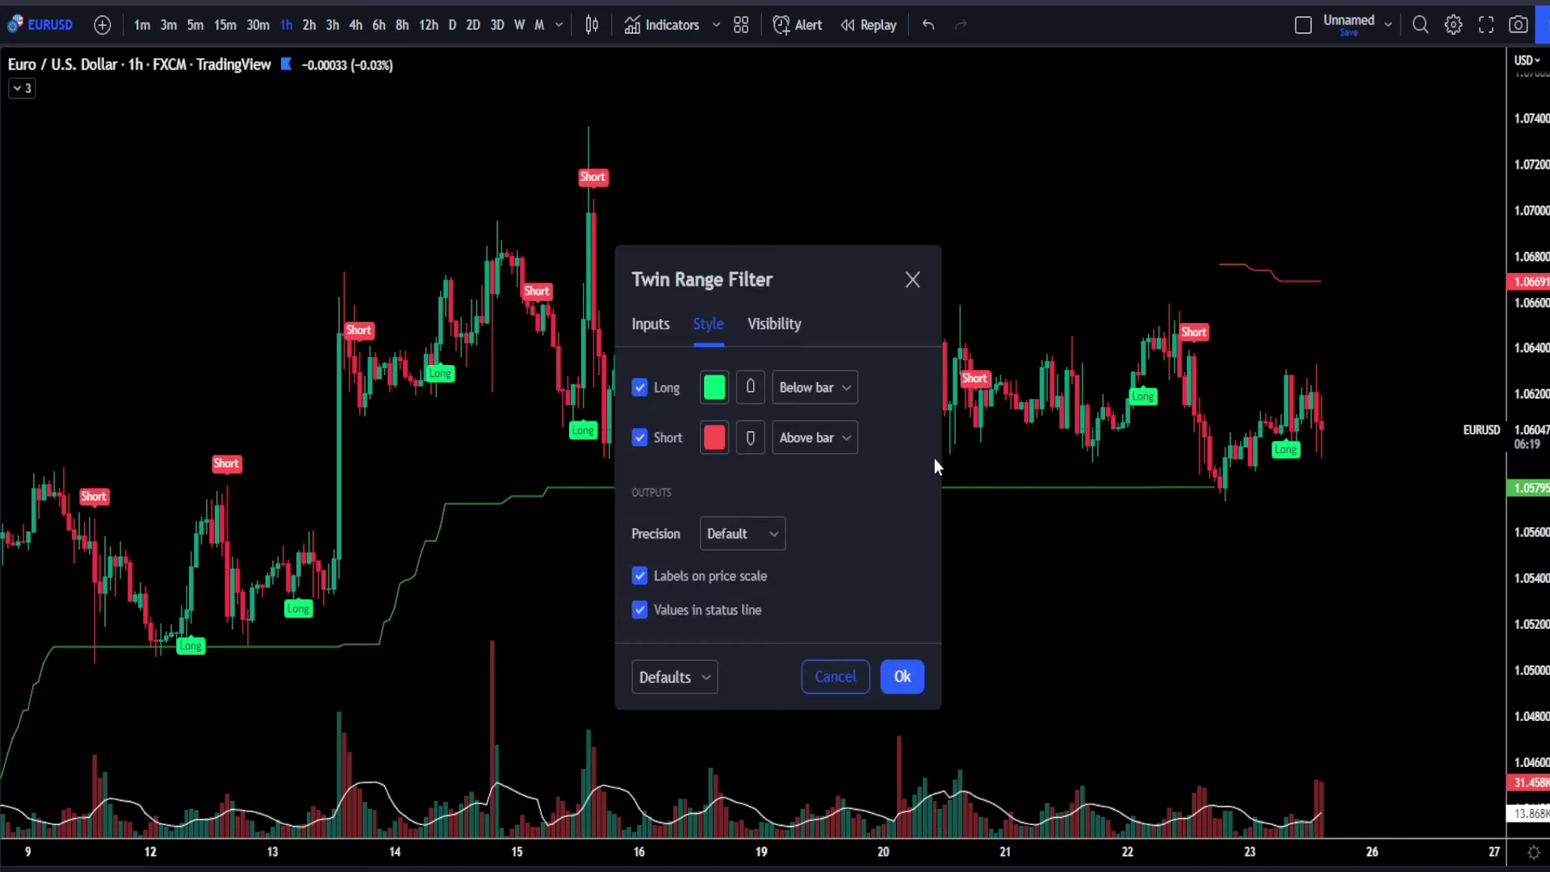
{"action": "left_click", "coordinate": [652, 327]}
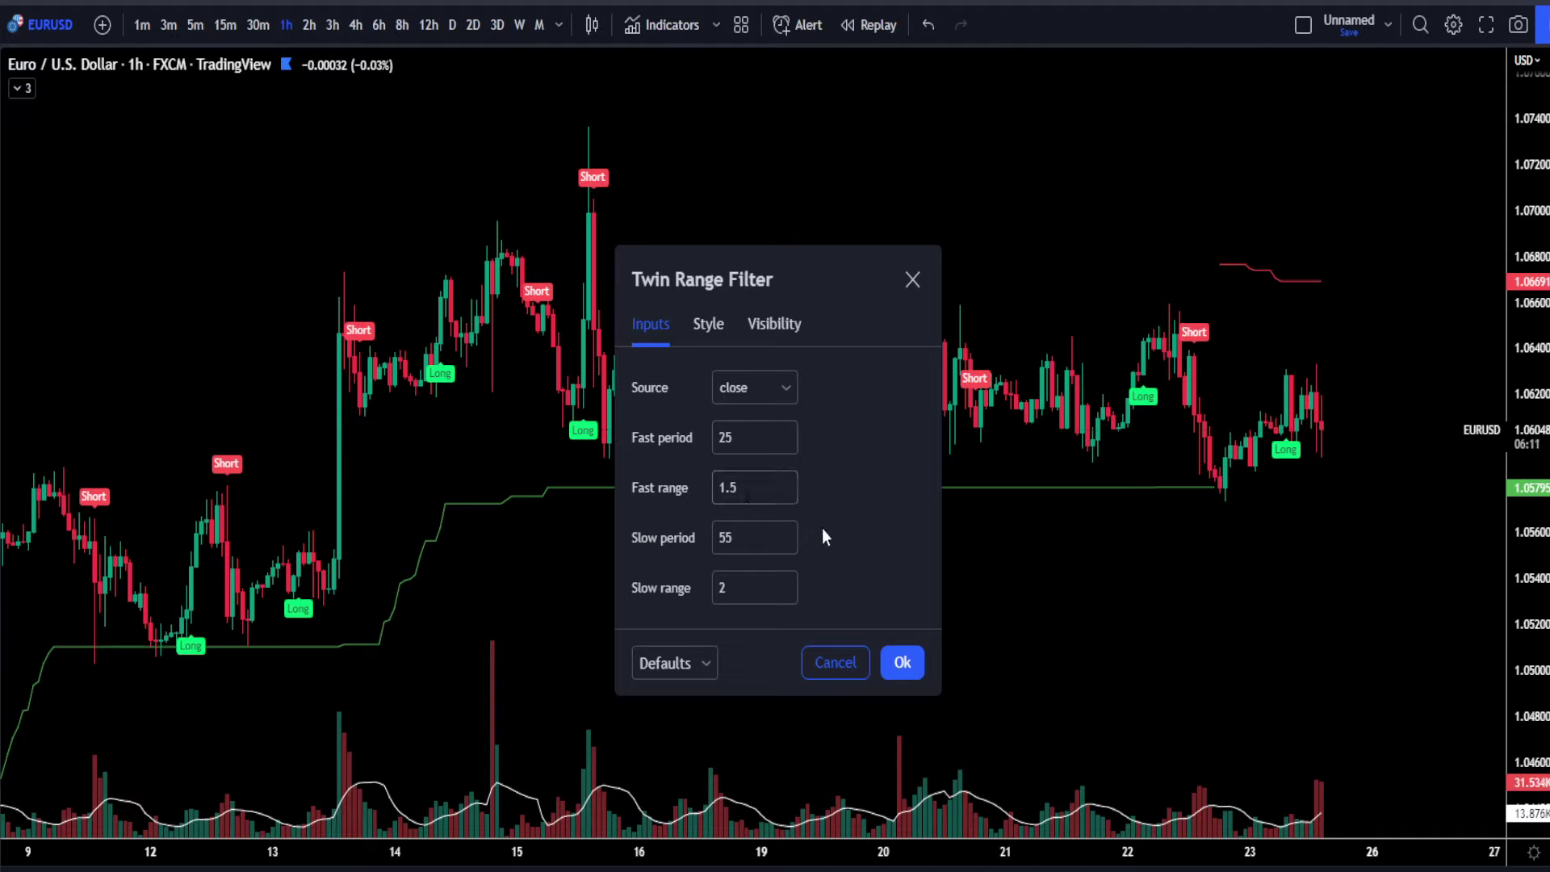
{"action": "left_click", "coordinate": [901, 672]}
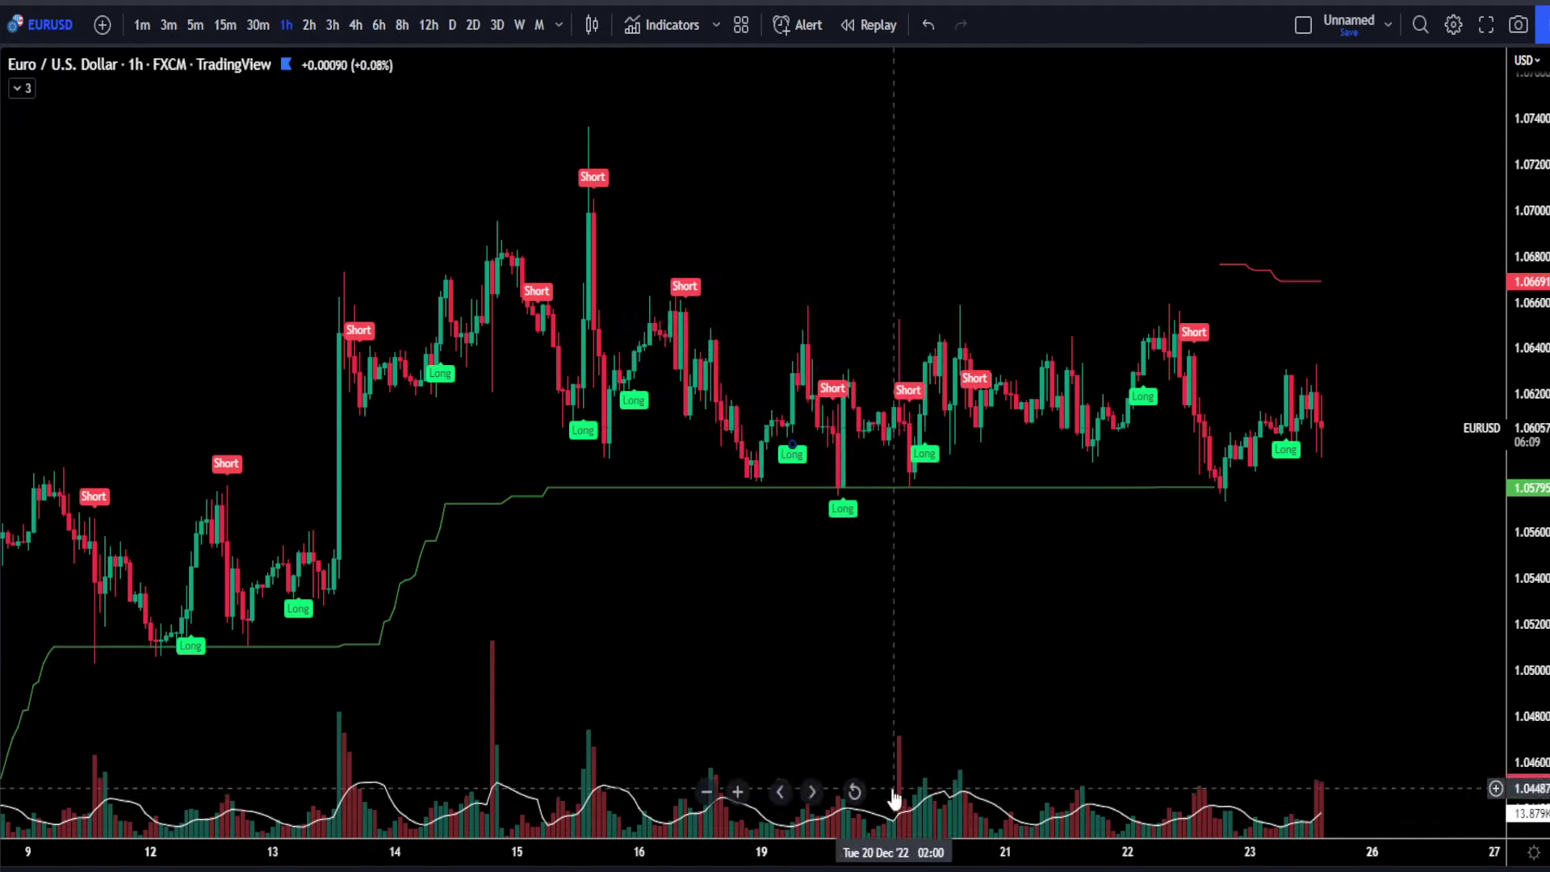